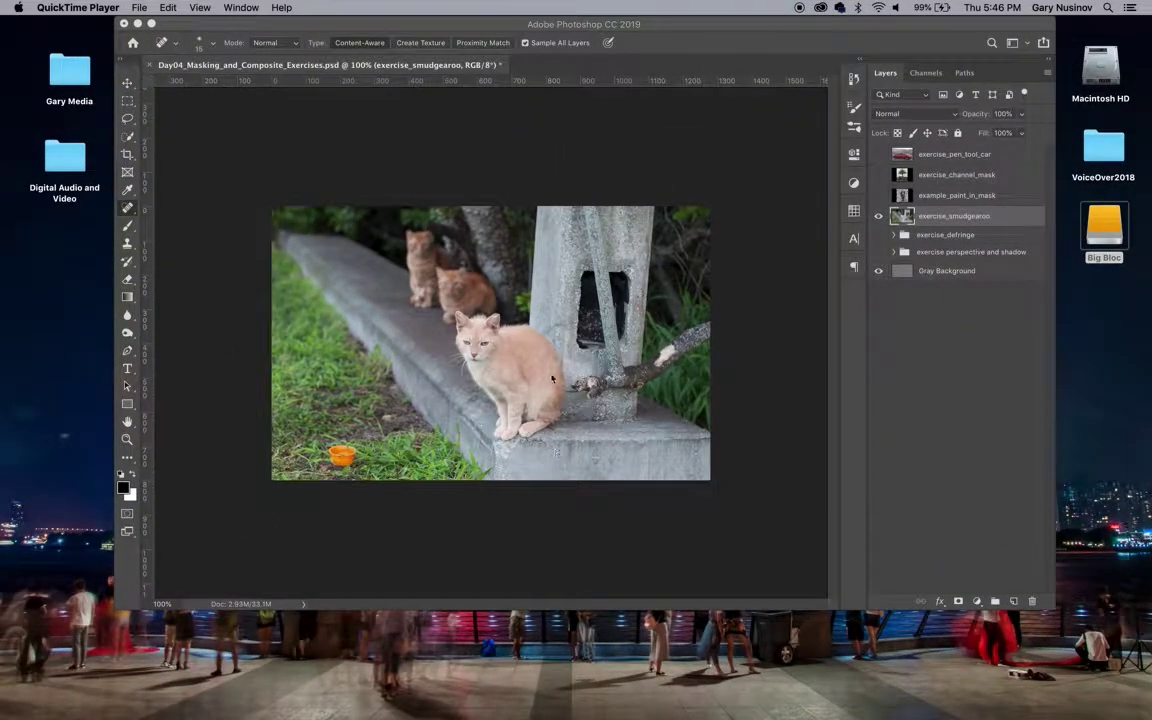
# Switch to Photoshop, expand its window to fill the screen and enlarge the view of the pale cat.
pyautogui.click(578, 25)
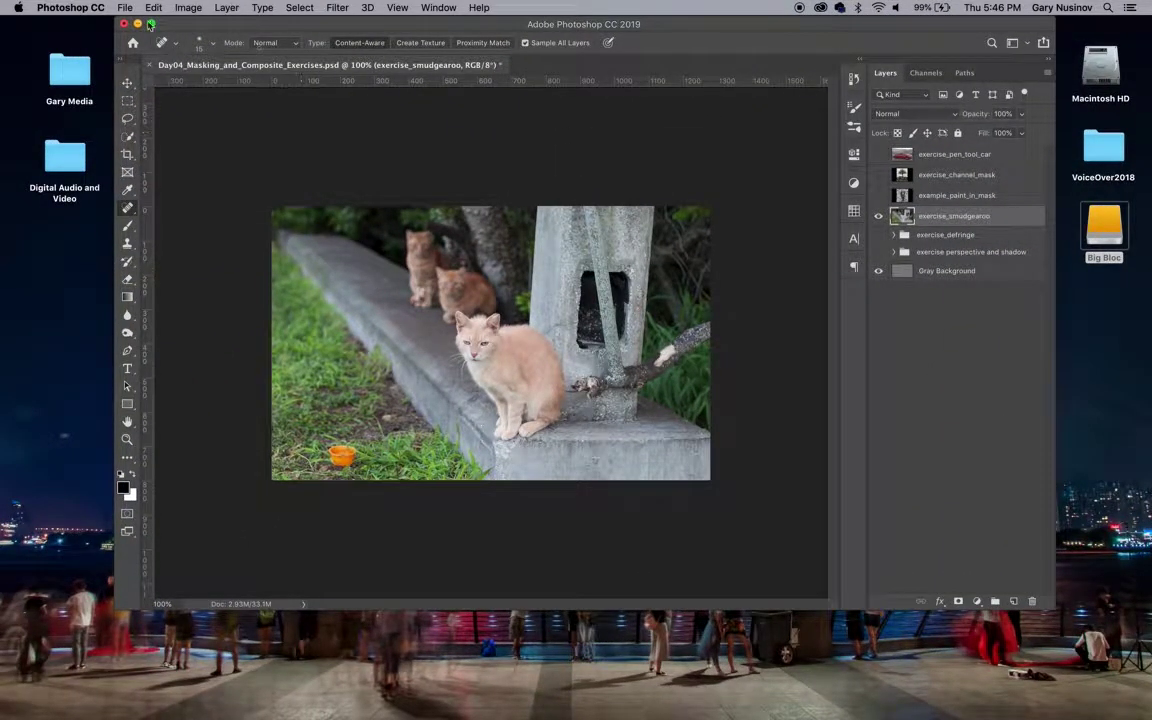
pyautogui.click(151, 24)
pyautogui.press('super+plus')
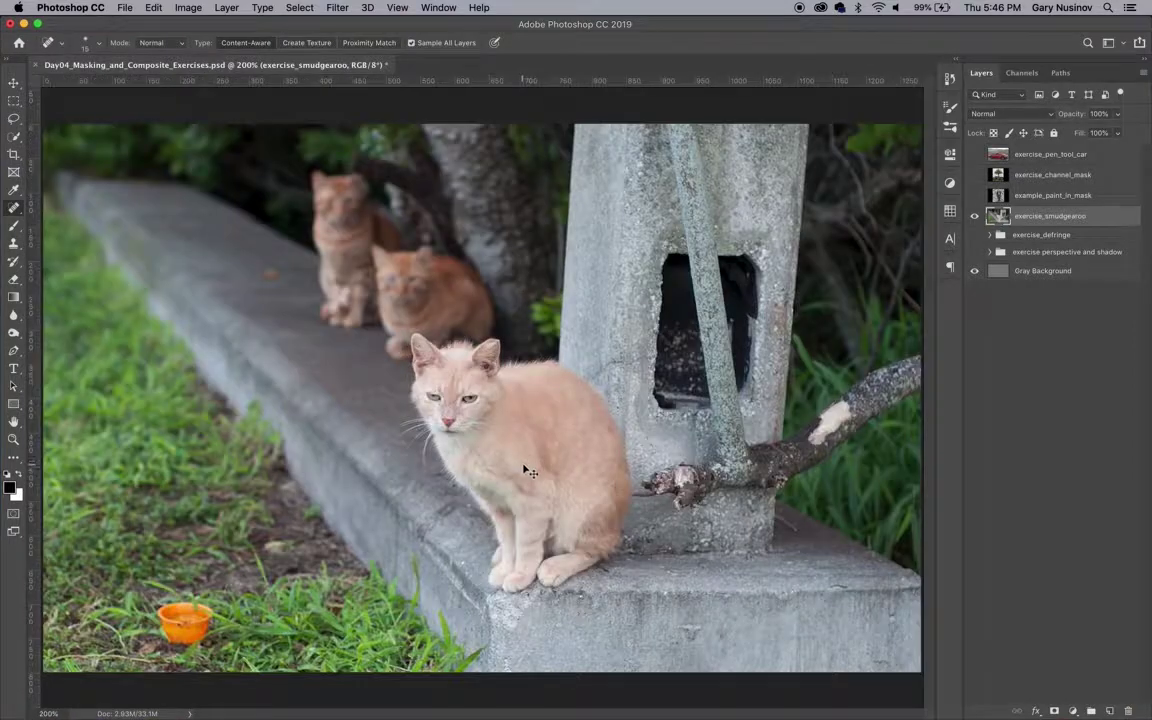
pyautogui.press('super+plus')
pyautogui.moveTo(607, 485); pyautogui.dragTo(563, 379)
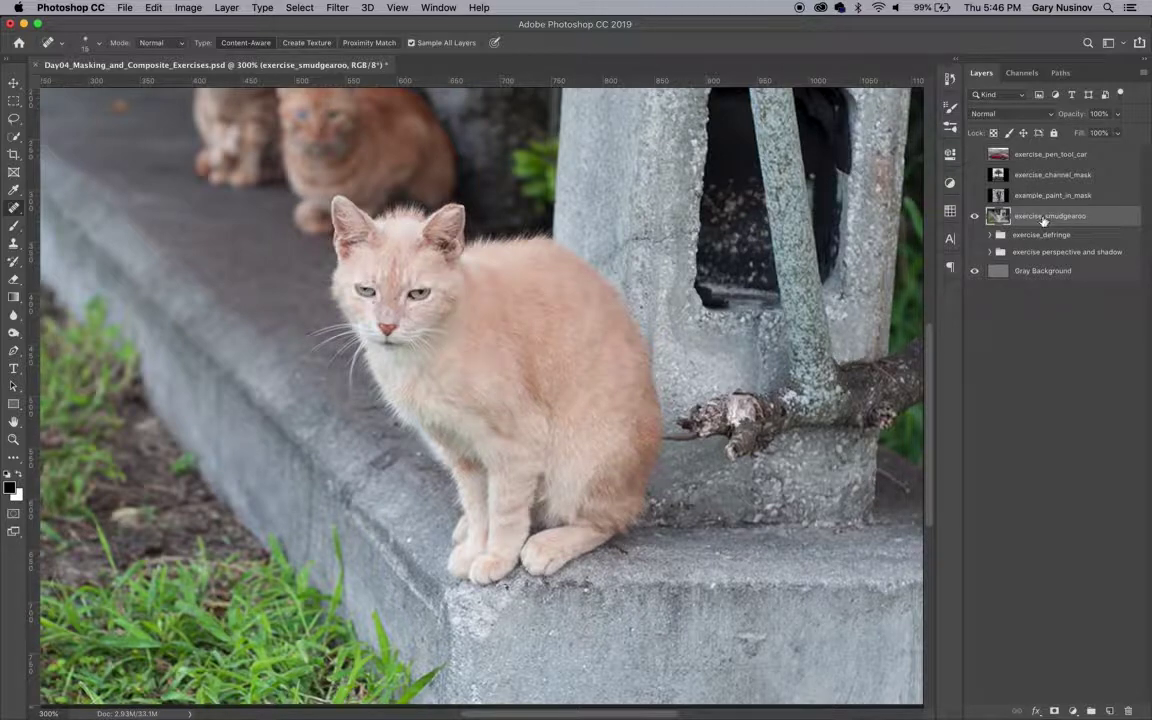
# Compare the Red, Green and Blue channels for contrast between the cat and its background.
pyautogui.click(1022, 72)
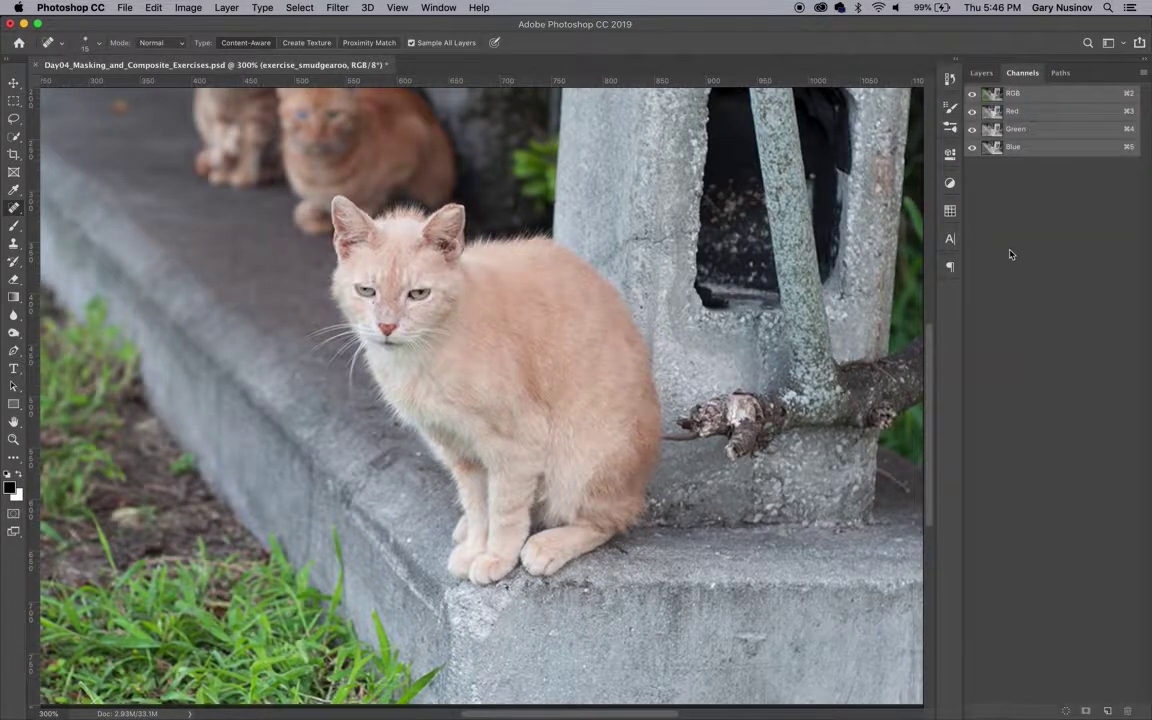
pyautogui.click(1040, 113)
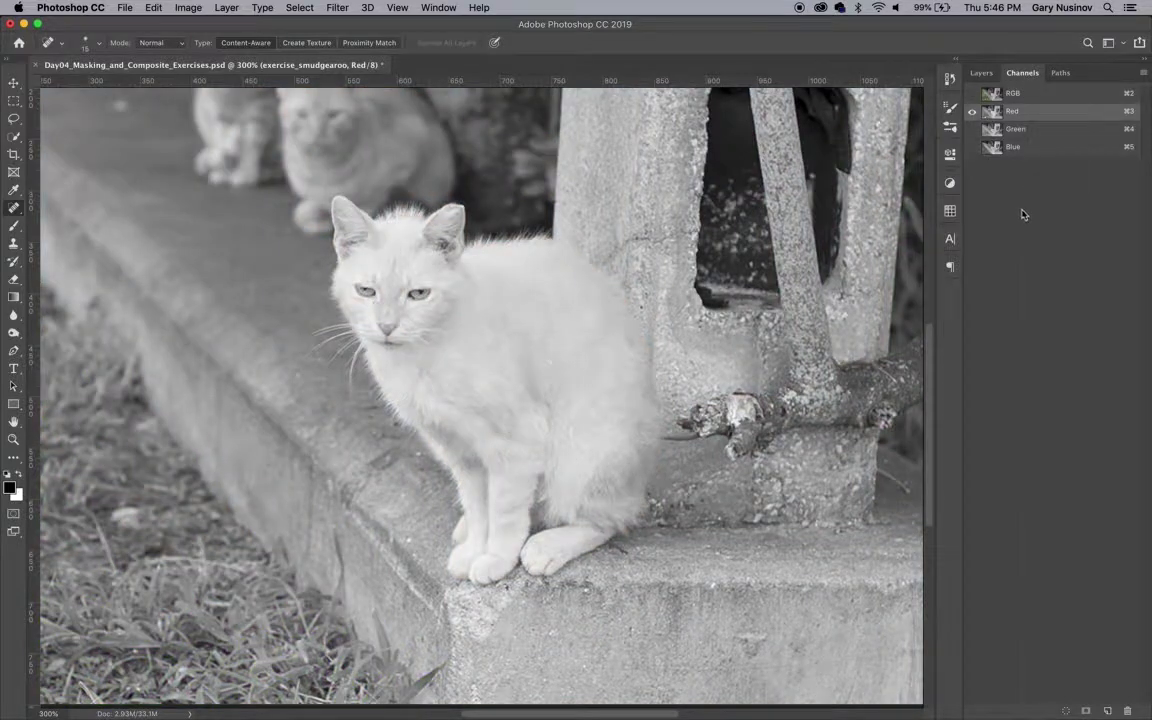
pyautogui.click(1039, 131)
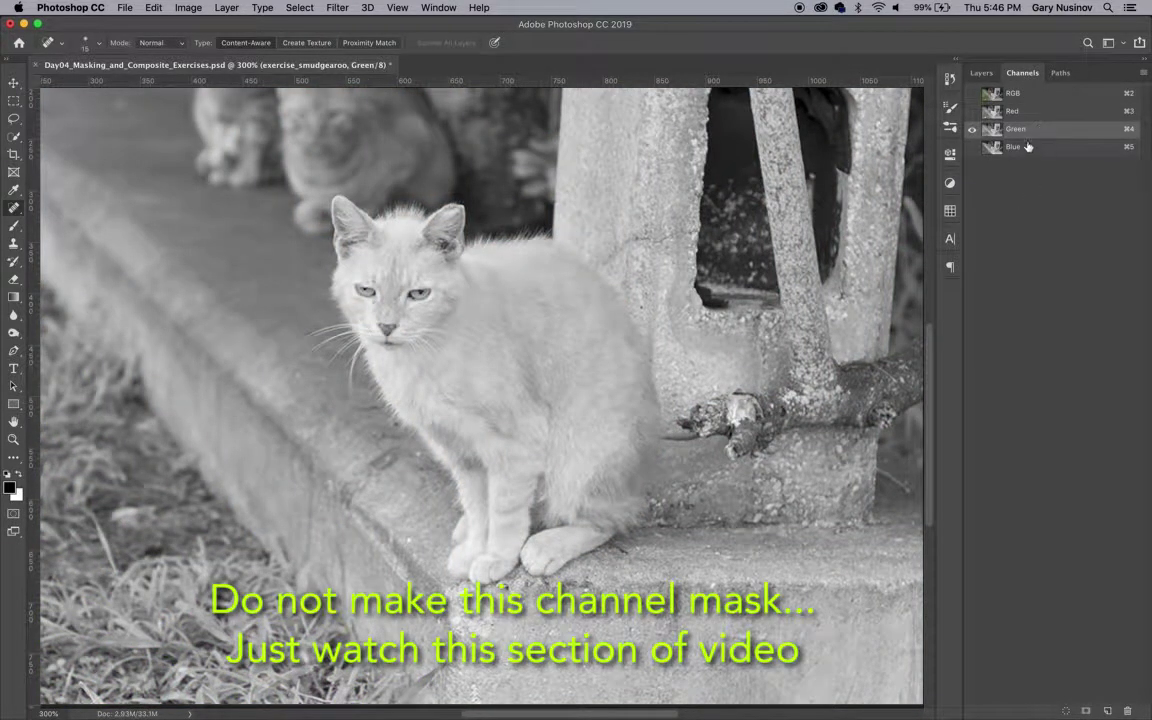
pyautogui.click(1024, 150)
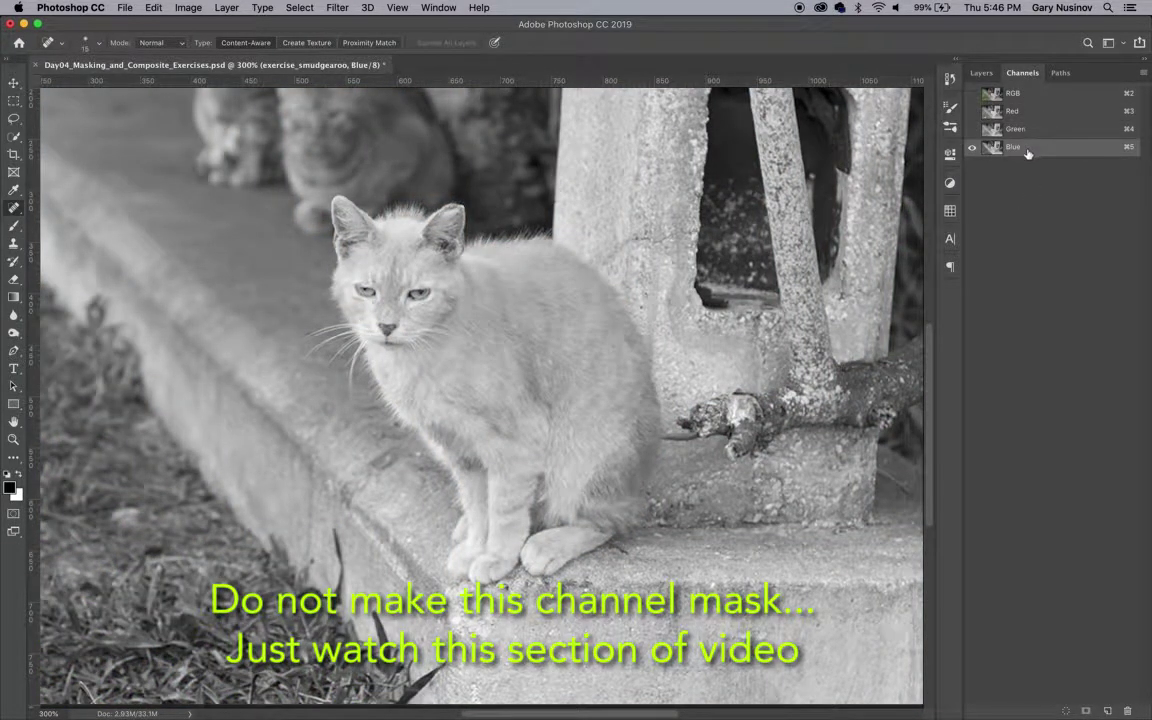
pyautogui.click(1024, 131)
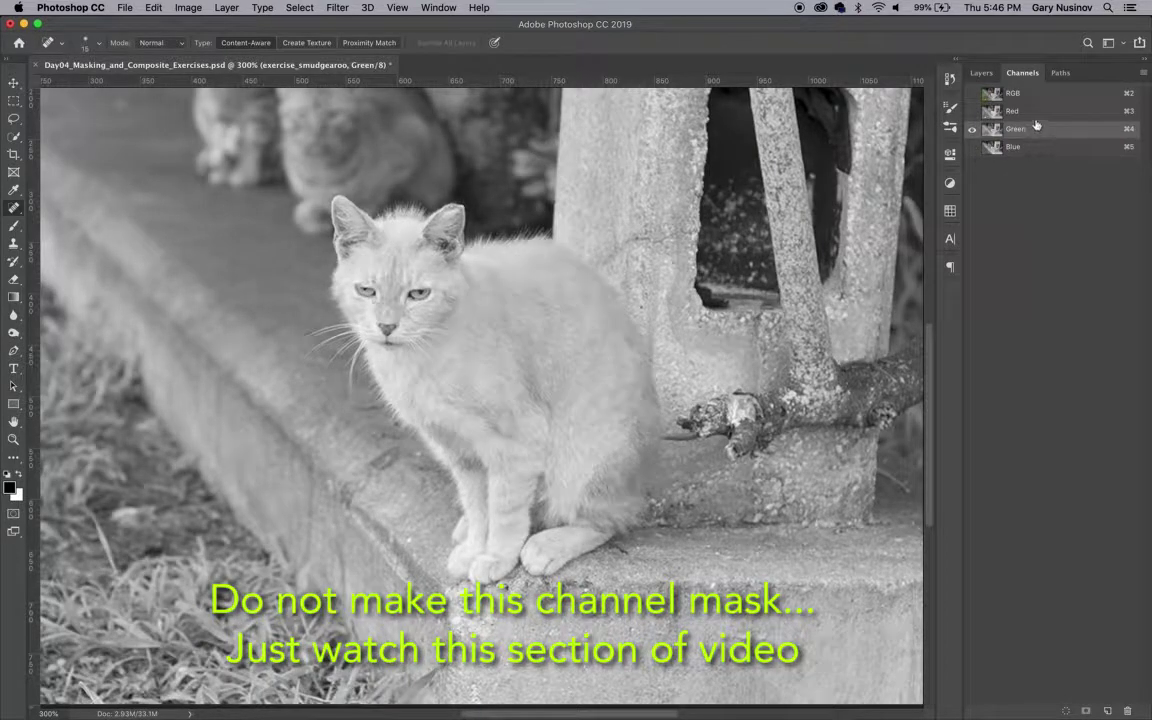
pyautogui.click(1020, 113)
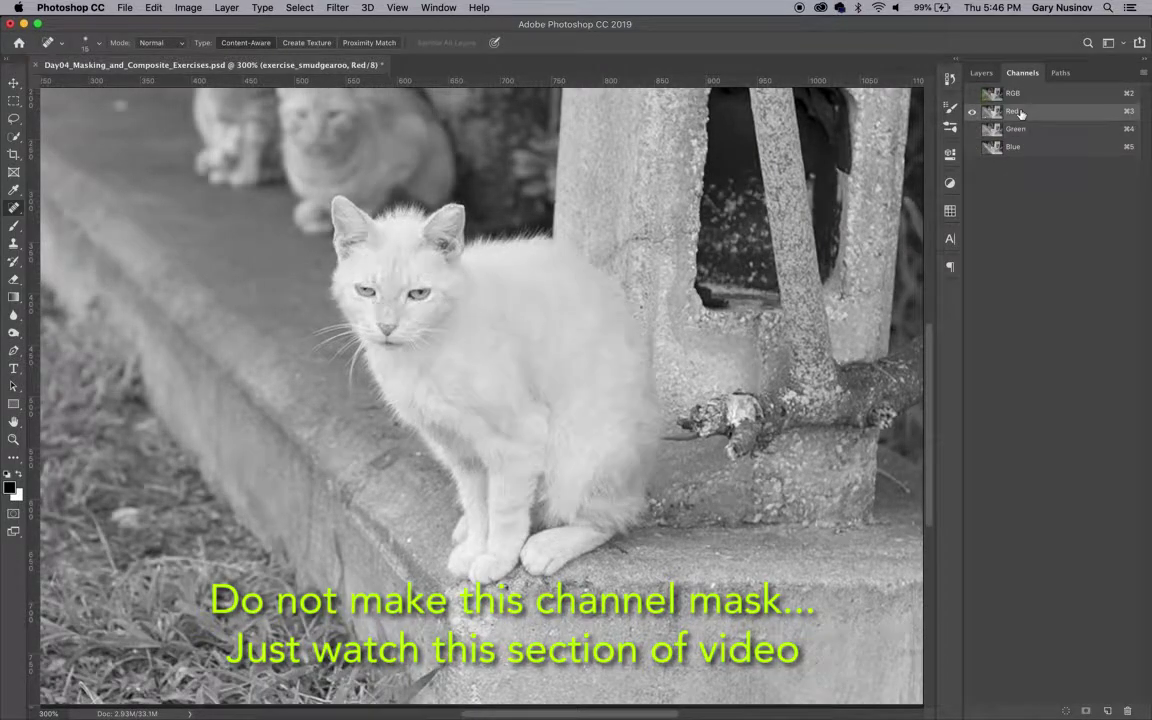
# Duplicate the Red channel as "Red copy" and make only that copy visible.
pyautogui.rightClick(1040, 172)
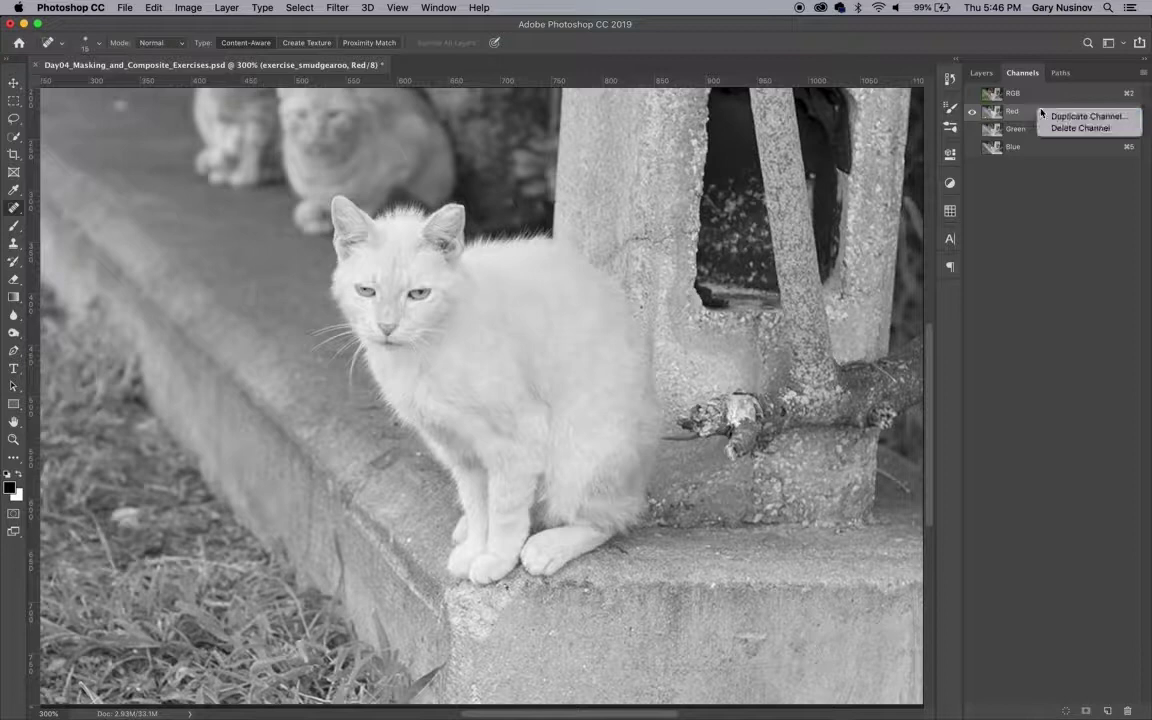
pyautogui.click(1075, 185)
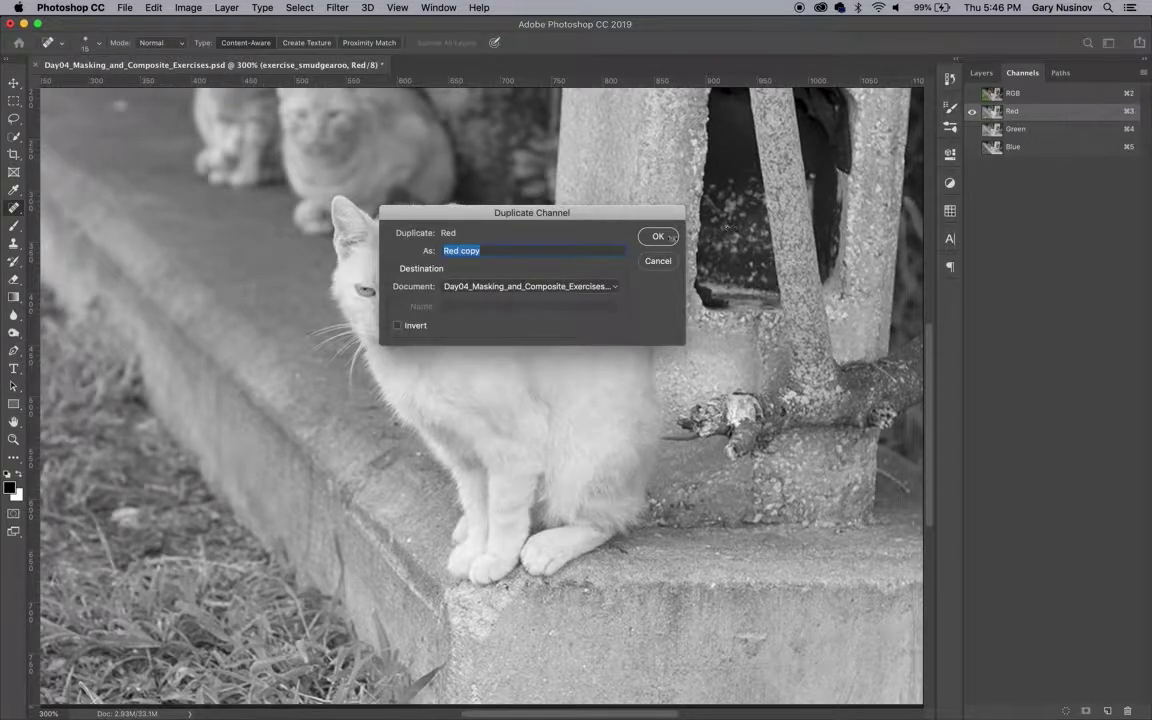
pyautogui.click(658, 237)
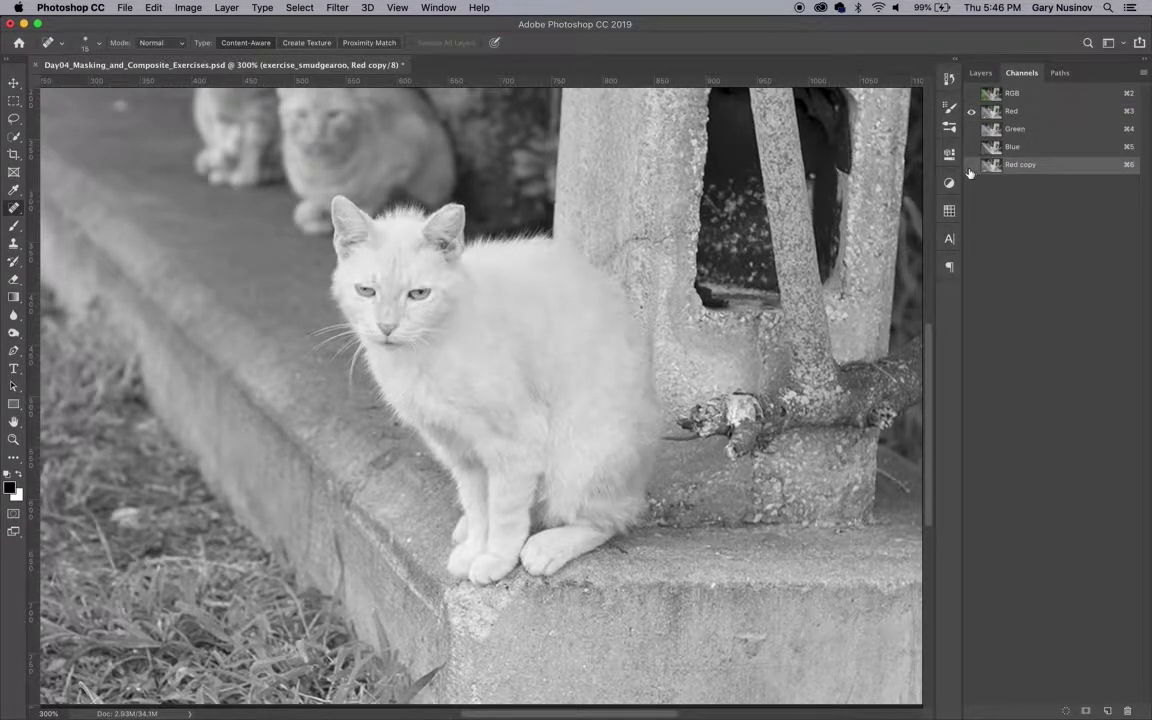
pyautogui.click(971, 165)
pyautogui.click(971, 112)
# Increase the Red copy channel's contrast with Curves by moving the black and white input points inward.
pyautogui.click(188, 8)
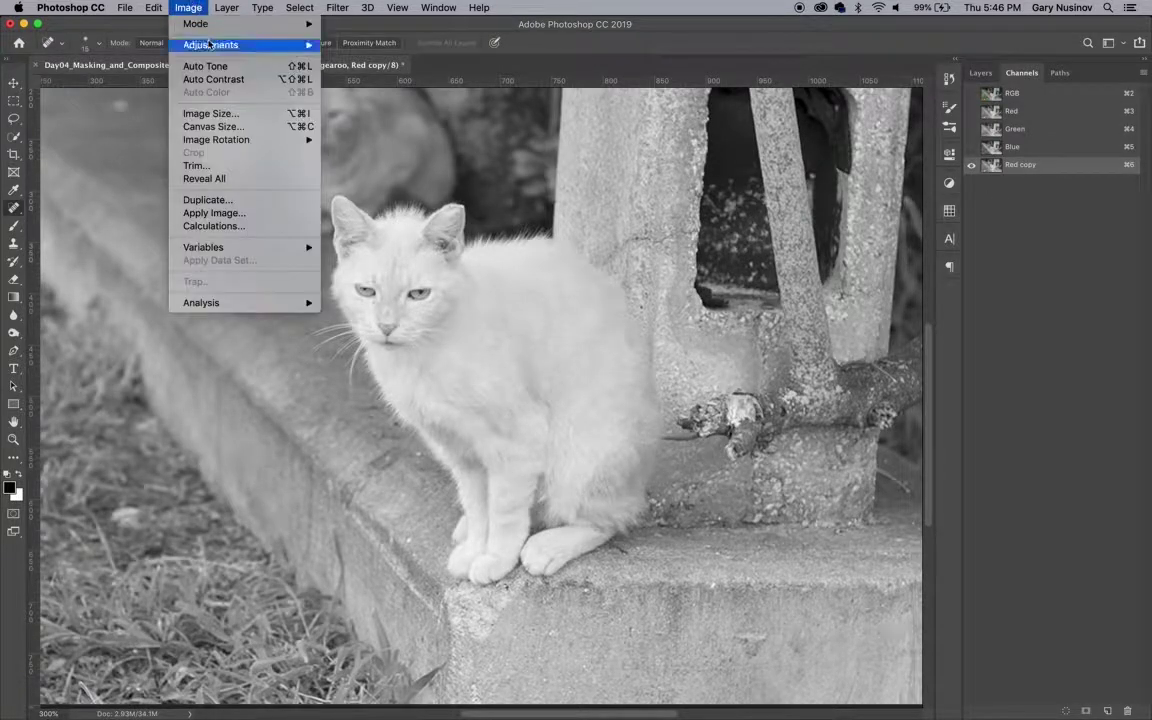
pyautogui.moveTo(210, 44)
pyautogui.click(346, 73)
pyautogui.moveTo(739, 126); pyautogui.dragTo(770, 104)
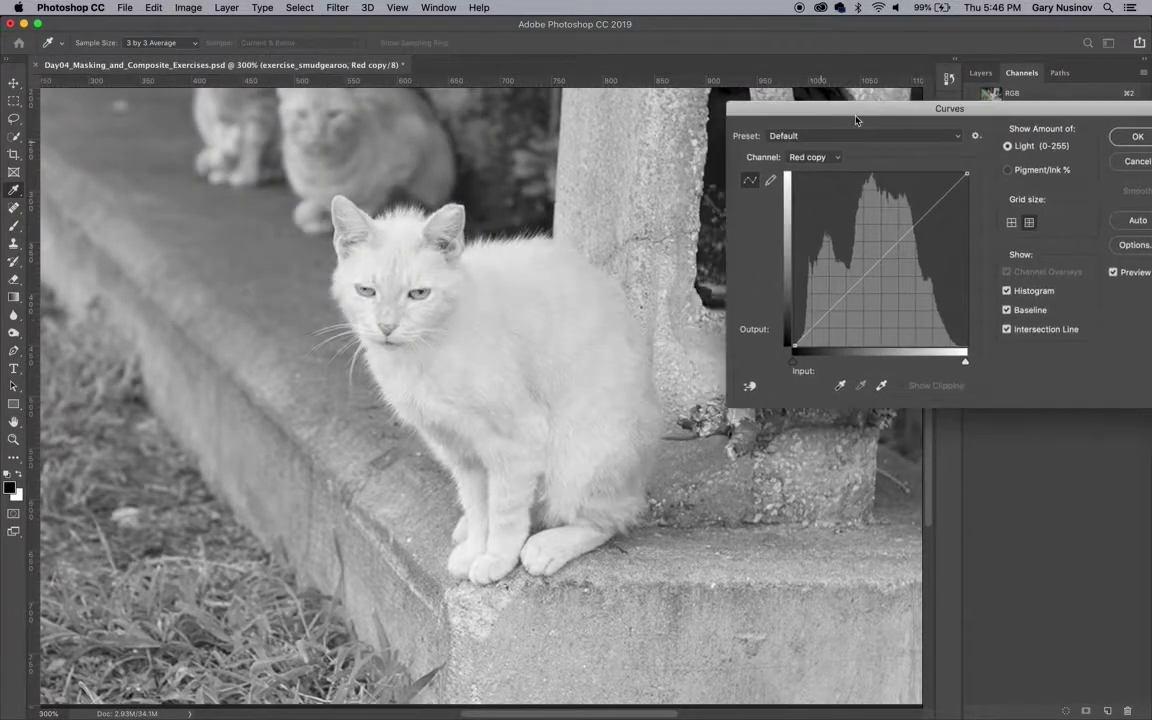
pyautogui.moveTo(967, 364); pyautogui.dragTo(931, 364)
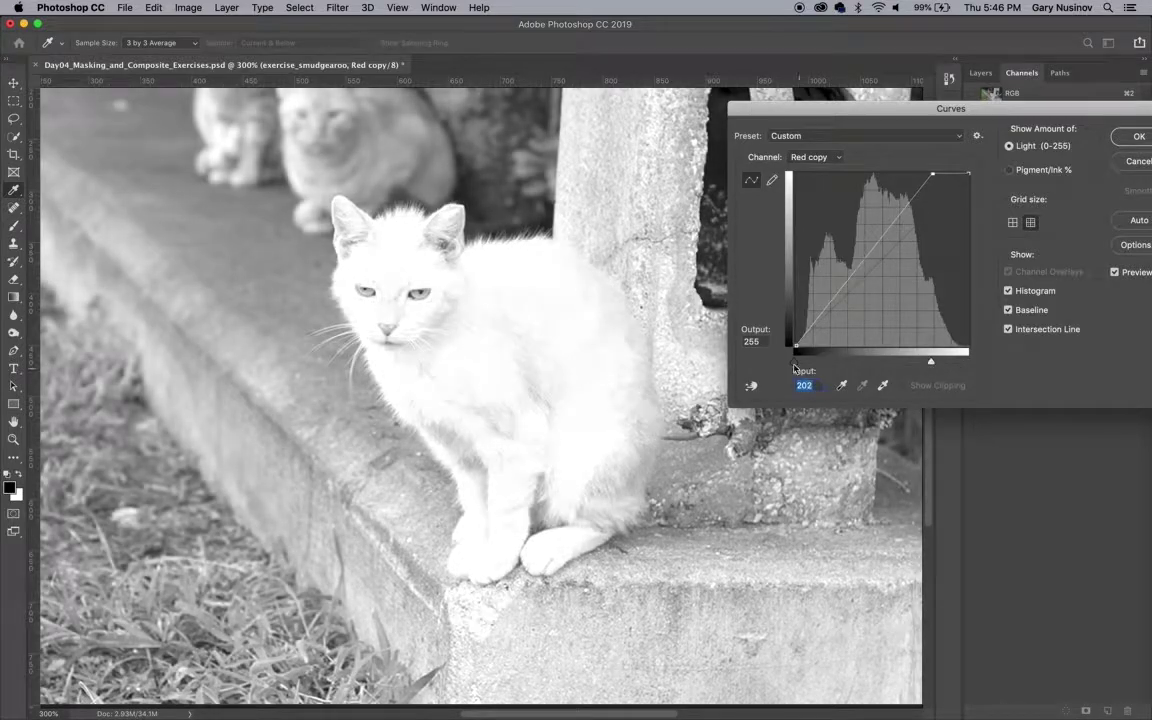
pyautogui.moveTo(796, 353); pyautogui.dragTo(850, 369)
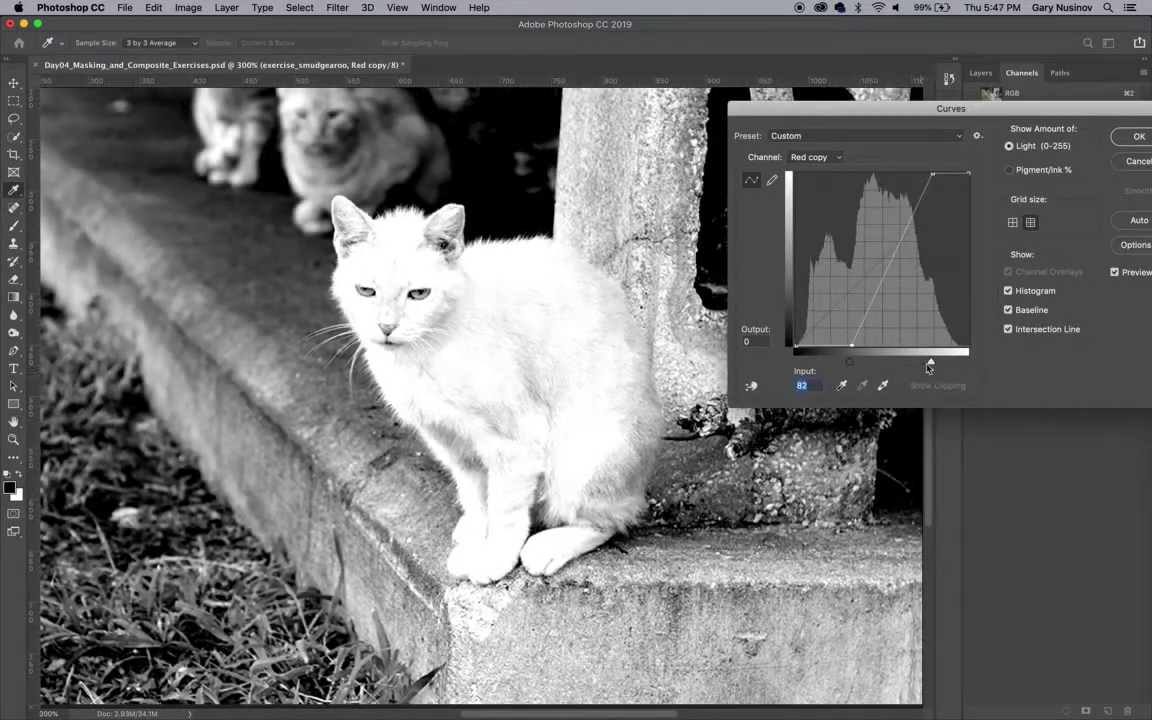
pyautogui.moveTo(931, 365)
pyautogui.mouseDown()
pyautogui.moveTo(905, 364)
pyautogui.moveTo(921, 366)
pyautogui.mouseUp()
pyautogui.moveTo(849, 362); pyautogui.dragTo(922, 363)
pyautogui.click(1139, 136)
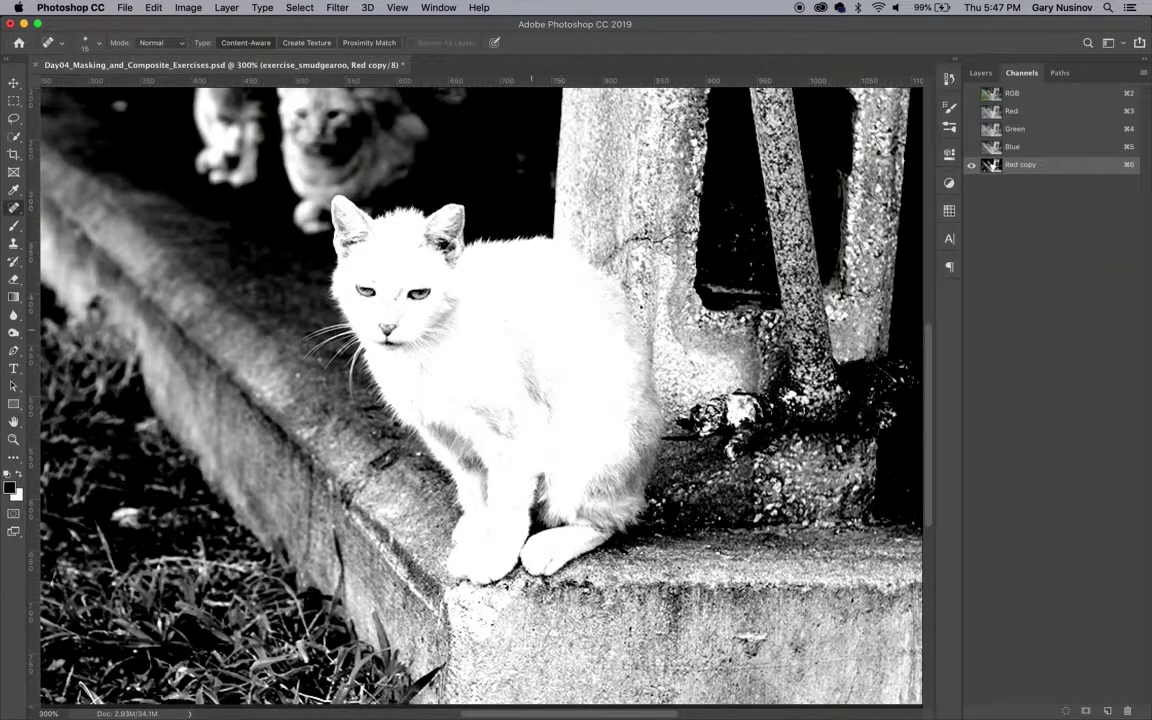
# Burn the shadows on the ledge beside the cat's chest and front legs, using a size 25 brush at 55% exposure.
pyautogui.click(13, 332)
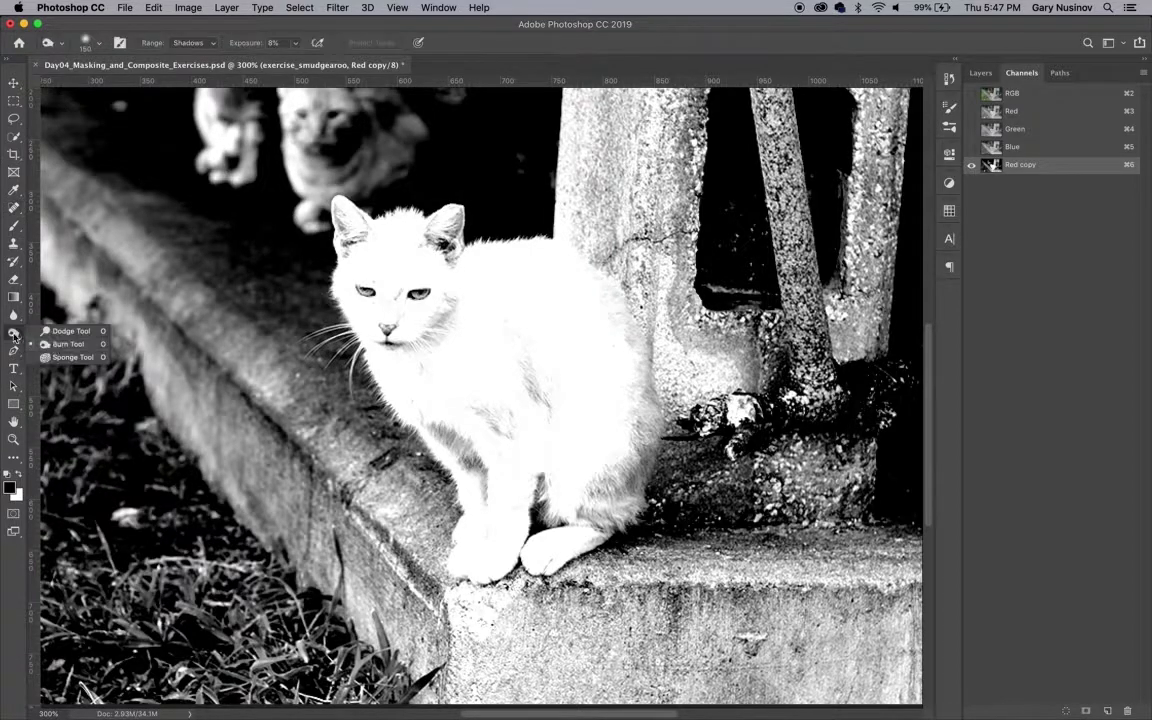
pyautogui.press('[')
pyautogui.press('[')
pyautogui.moveTo(398, 466)
pyautogui.mouseDown()
pyautogui.moveTo(305, 335)
pyautogui.moveTo(262, 318)
pyautogui.mouseUp()
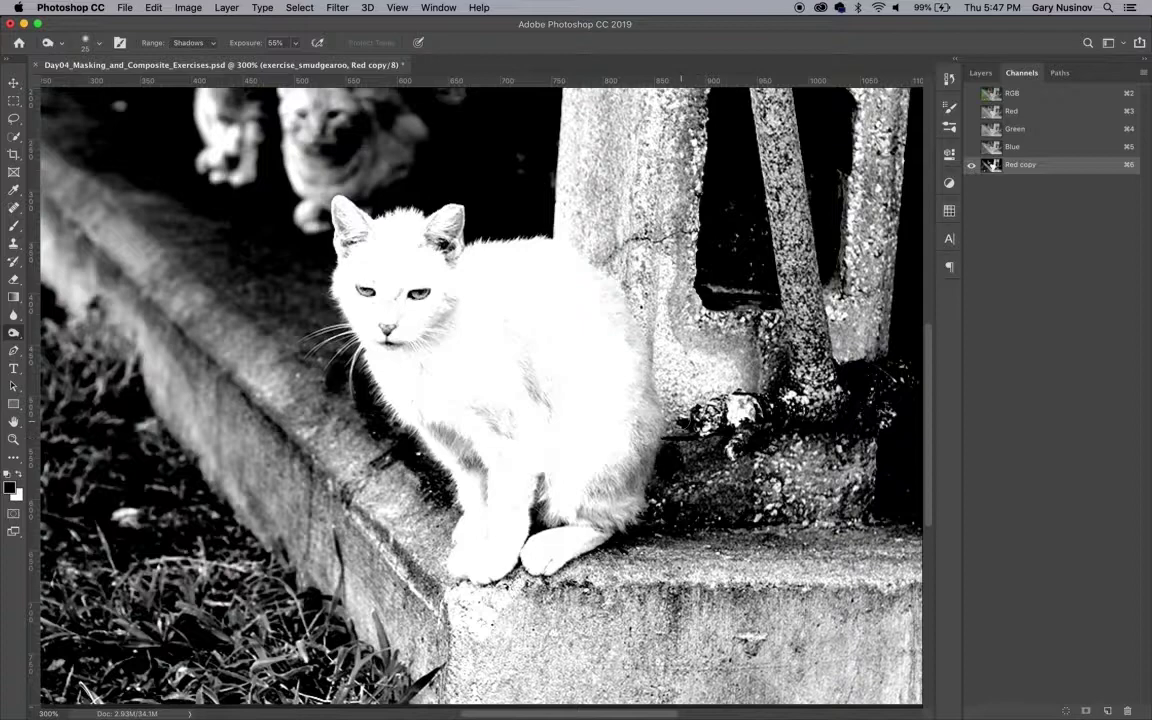
# Dodge the highlights along the edge of the cat's back with a size 35 brush at 52% exposure.
pyautogui.rightClick(13, 333)
pyautogui.click(68, 344)
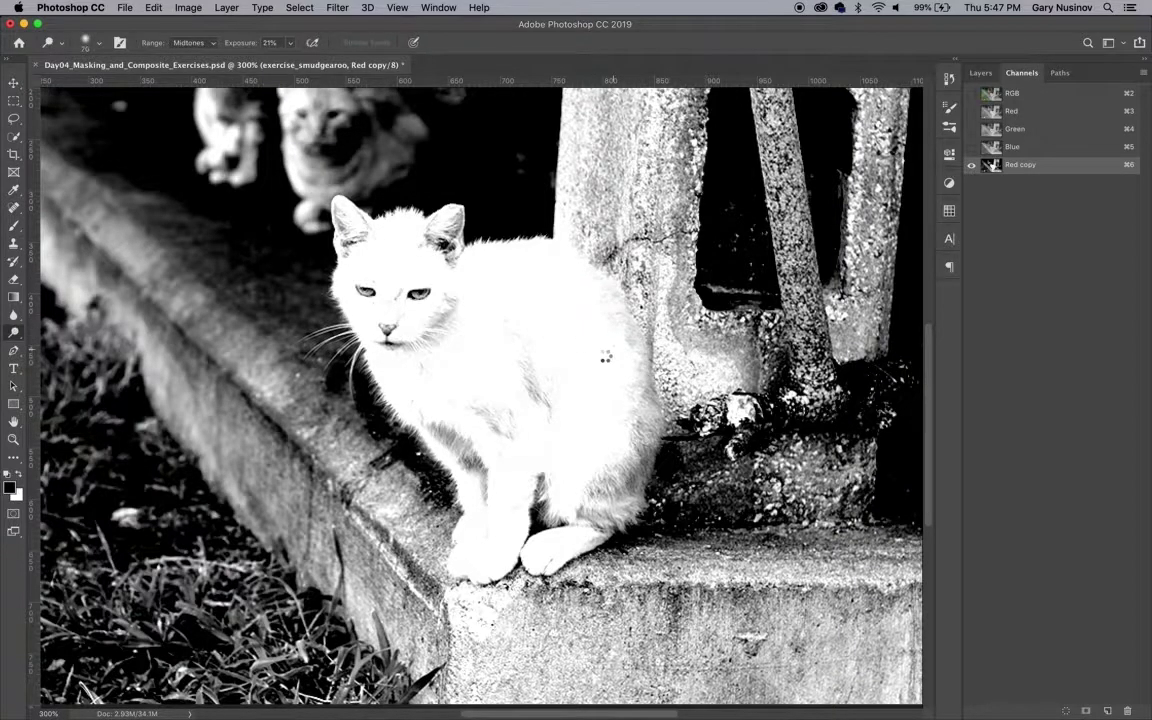
pyautogui.press('super+equal')
pyautogui.press('super+equal')
pyautogui.press('super+equal')
pyautogui.press('super+equal')
pyautogui.press('super+equal')
pyautogui.press('super+equal')
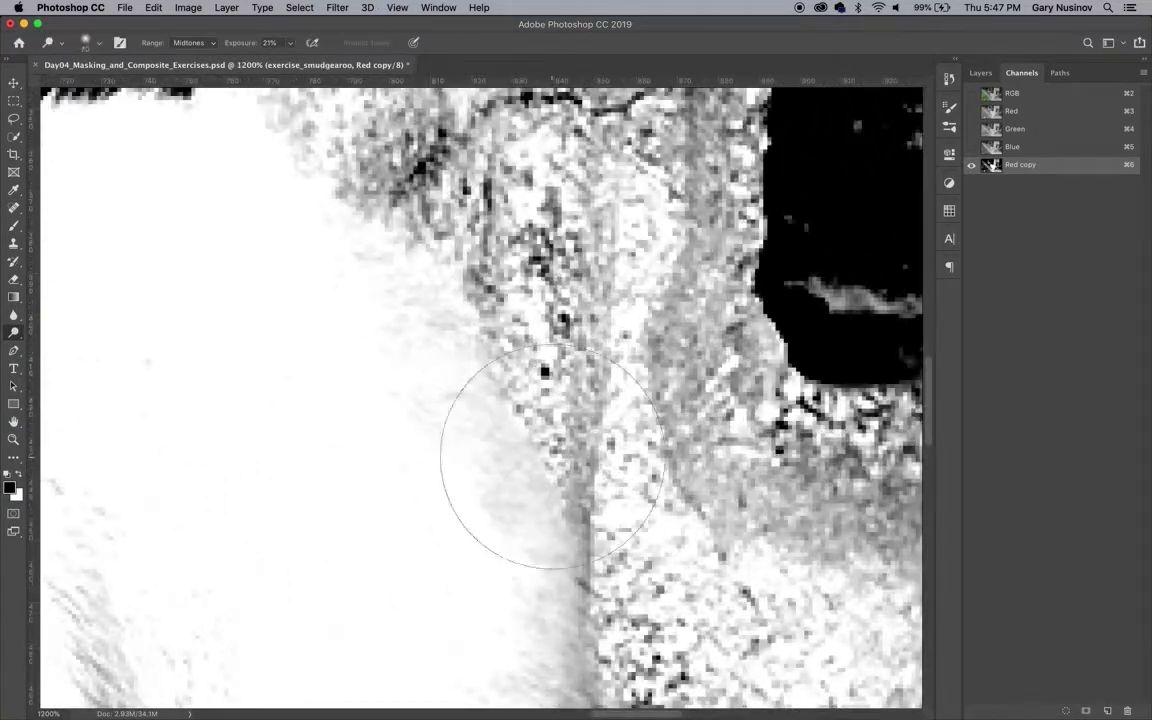
pyautogui.click(193, 42)
pyautogui.click(188, 54)
pyautogui.moveTo(240, 42); pyautogui.dragTo(266, 42)
pyautogui.press('[')
pyautogui.press('[')
pyautogui.press('[')
pyautogui.press('[')
pyautogui.press('[')
pyautogui.moveTo(457, 462)
pyautogui.mouseDown()
pyautogui.moveTo(504, 524)
pyautogui.moveTo(510, 377)
pyautogui.mouseUp()
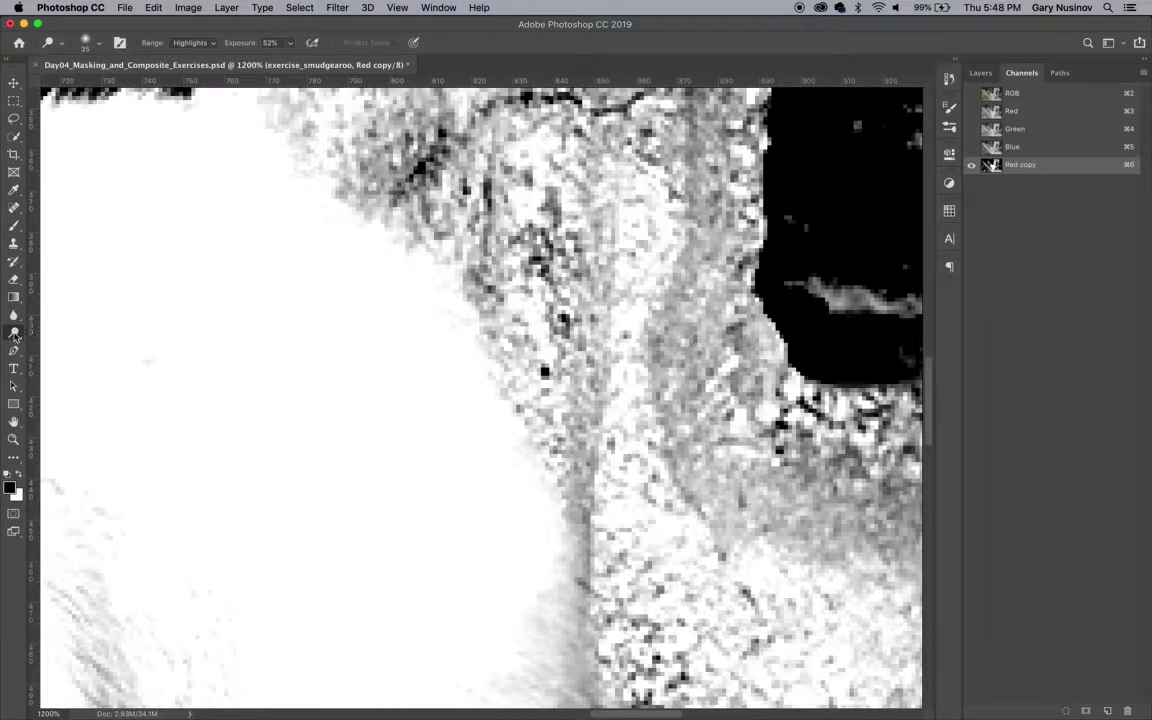
# Burn the shadows on the concrete pillar bordering the cat's back at 55% exposure.
pyautogui.hotkey('shift', 'o')
pyautogui.moveTo(522, 310)
pyautogui.mouseDown()
pyautogui.moveTo(517, 345)
pyautogui.moveTo(480, 325)
pyautogui.moveTo(436, 203)
pyautogui.moveTo(560, 480)
pyautogui.moveTo(520, 320)
pyautogui.moveTo(455, 325)
pyautogui.moveTo(508, 254)
pyautogui.mouseUp()
pyautogui.press('super+minus')
pyautogui.press('super+minus')
pyautogui.press('super+minus')
pyautogui.press('super+minus')
pyautogui.press('super+minus')
pyautogui.press('super+minus')
pyautogui.press('super+minus')
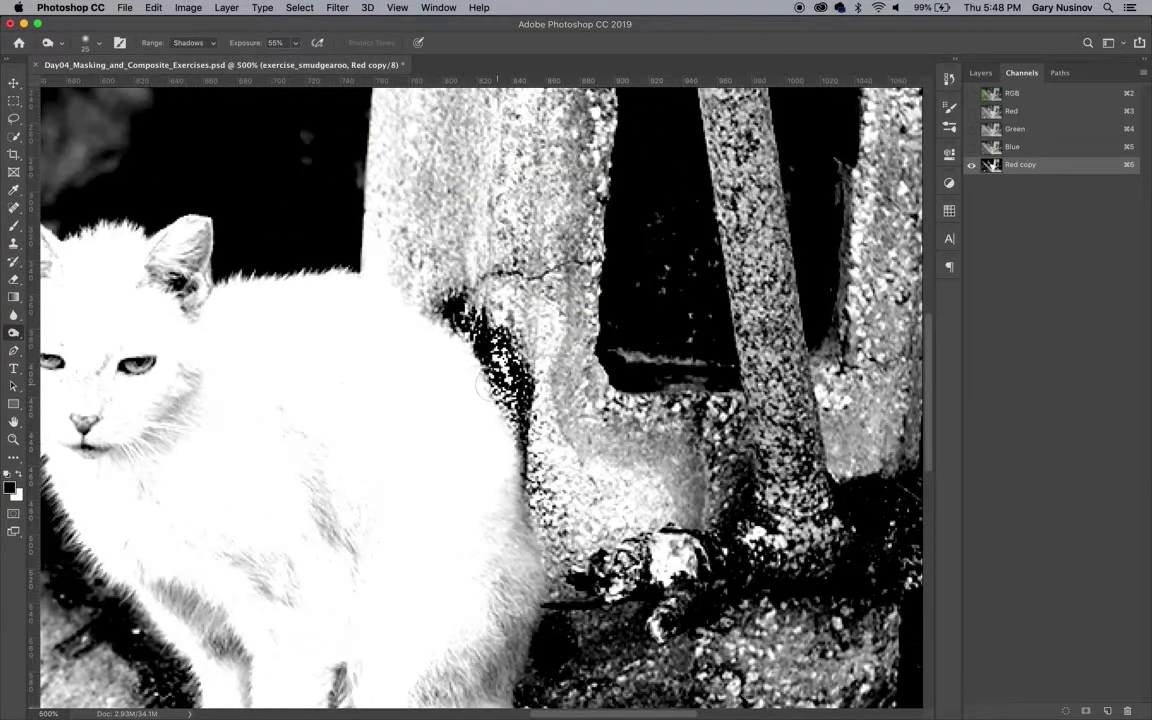
pyautogui.moveTo(430, 492)
pyautogui.mouseDown()
pyautogui.moveTo(465, 545)
pyautogui.moveTo(548, 522)
pyautogui.mouseUp()
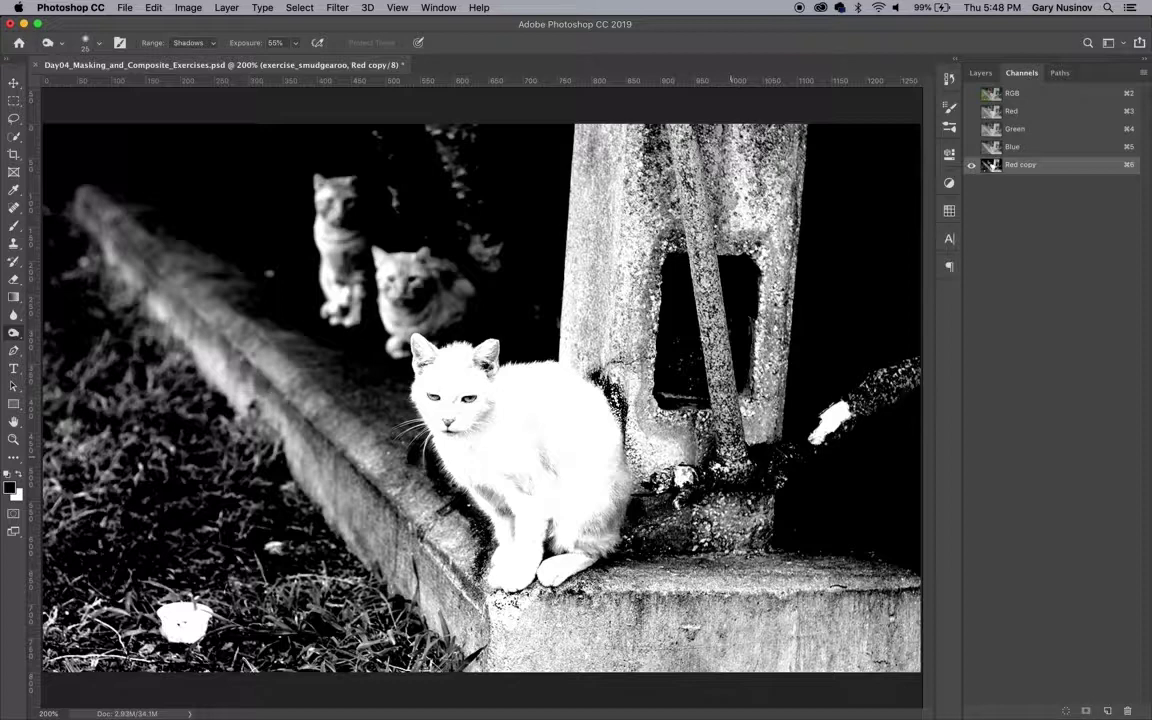
# Restore the full RGB view, delete the Red copy channel and return to the layer list.
pyautogui.press('super+2')
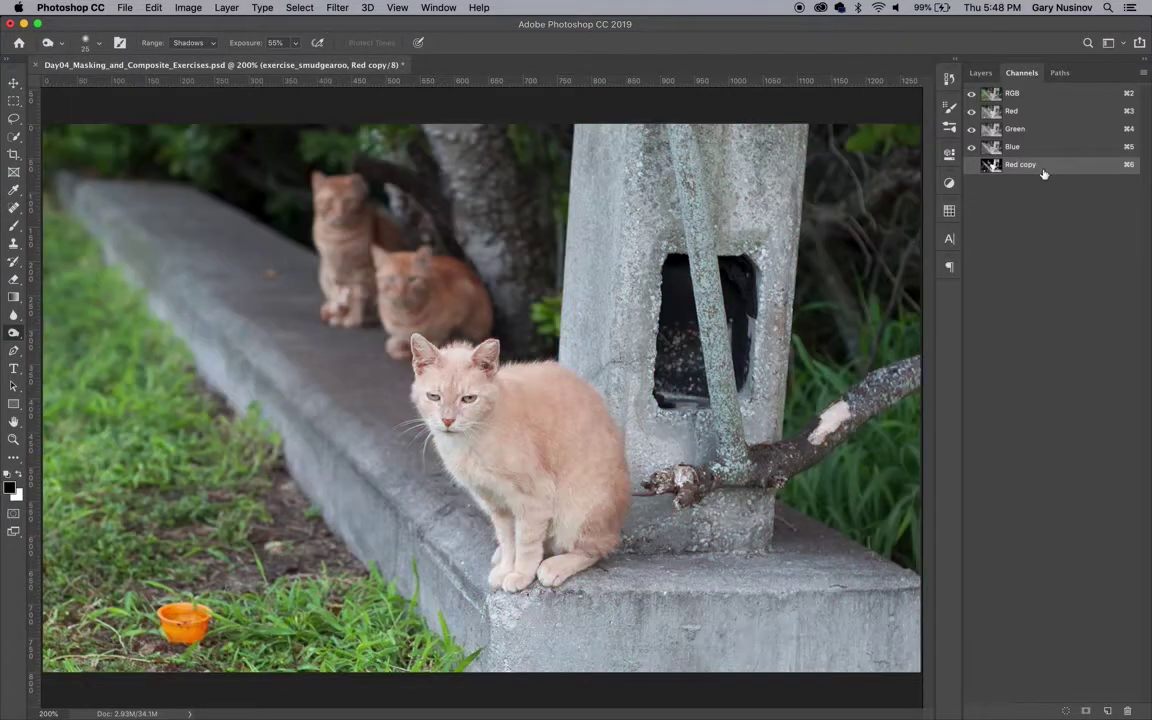
pyautogui.moveTo(1043, 173); pyautogui.dragTo(1127, 708)
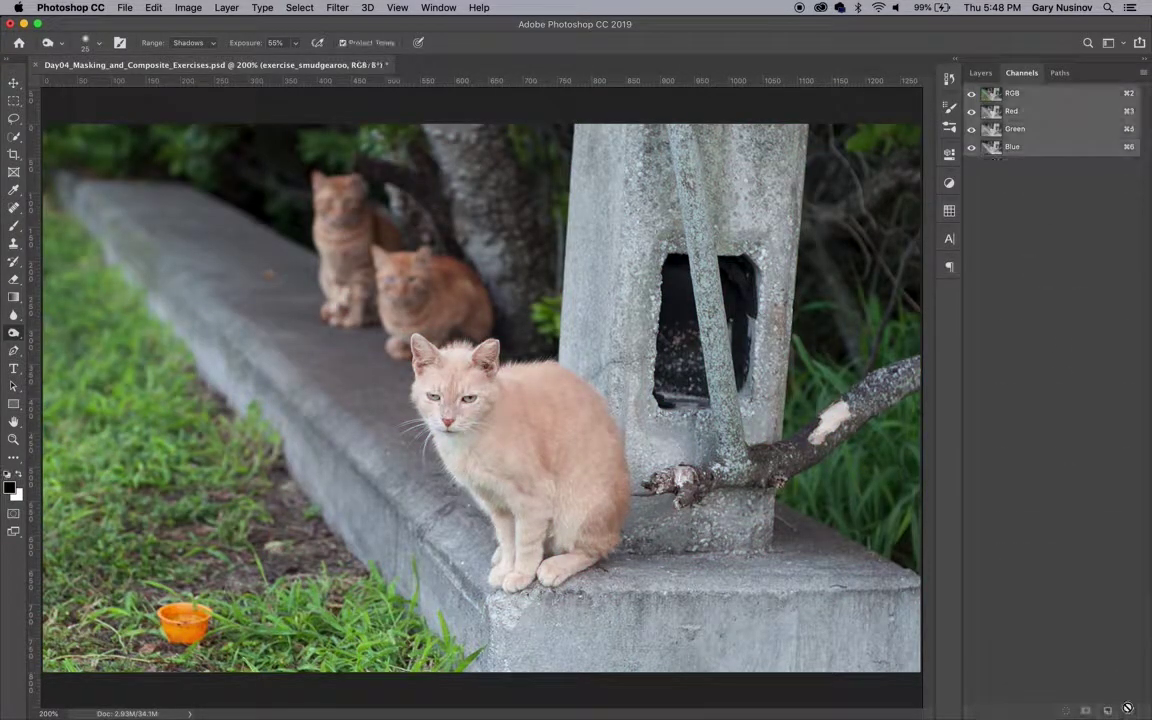
pyautogui.click(980, 72)
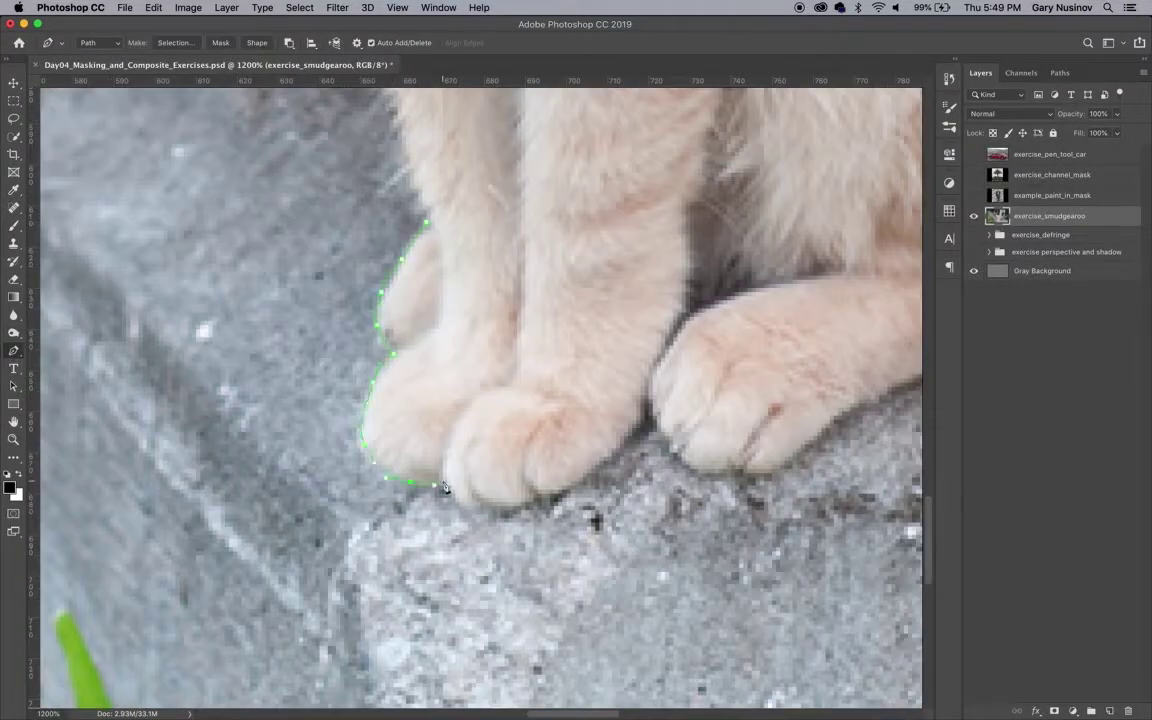
# Trace a Pen path under the cat's paws, around the haunch and up the rear curve of its back.
pyautogui.moveTo(507, 506); pyautogui.dragTo(559, 497)
pyautogui.moveTo(604, 454)
pyautogui.mouseDown()
pyautogui.moveTo(643, 411)
pyautogui.moveTo(310, 464)
pyautogui.mouseUp()
pyautogui.moveTo(553, 440); pyautogui.dragTo(612, 422)
pyautogui.moveTo(674, 224); pyautogui.dragTo(658, 195)
pyautogui.moveTo(690, 314); pyautogui.dragTo(661, 299)
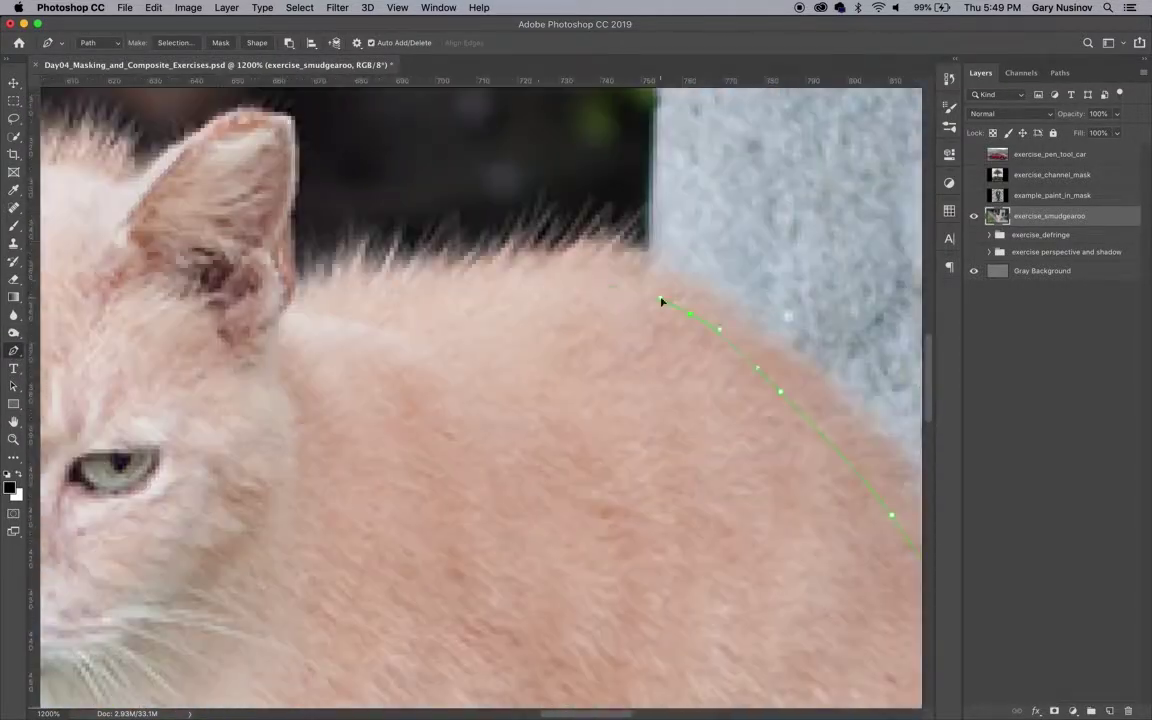
# Continue the Pen path just inside the fur along the back, around the nearer ear and across the head.
pyautogui.moveTo(569, 282); pyautogui.dragTo(523, 283)
pyautogui.moveTo(432, 295); pyautogui.dragTo(386, 298)
pyautogui.moveTo(291, 260); pyautogui.dragTo(378, 358)
pyautogui.click(379, 273)
pyautogui.click(379, 216)
pyautogui.click(477, 301)
# Continue the Pen path around the cat's other ear and down the cheek to the base of the whiskers.
pyautogui.moveTo(300, 213)
pyautogui.mouseDown()
pyautogui.moveTo(751, 244)
pyautogui.moveTo(311, 209)
pyautogui.mouseUp()
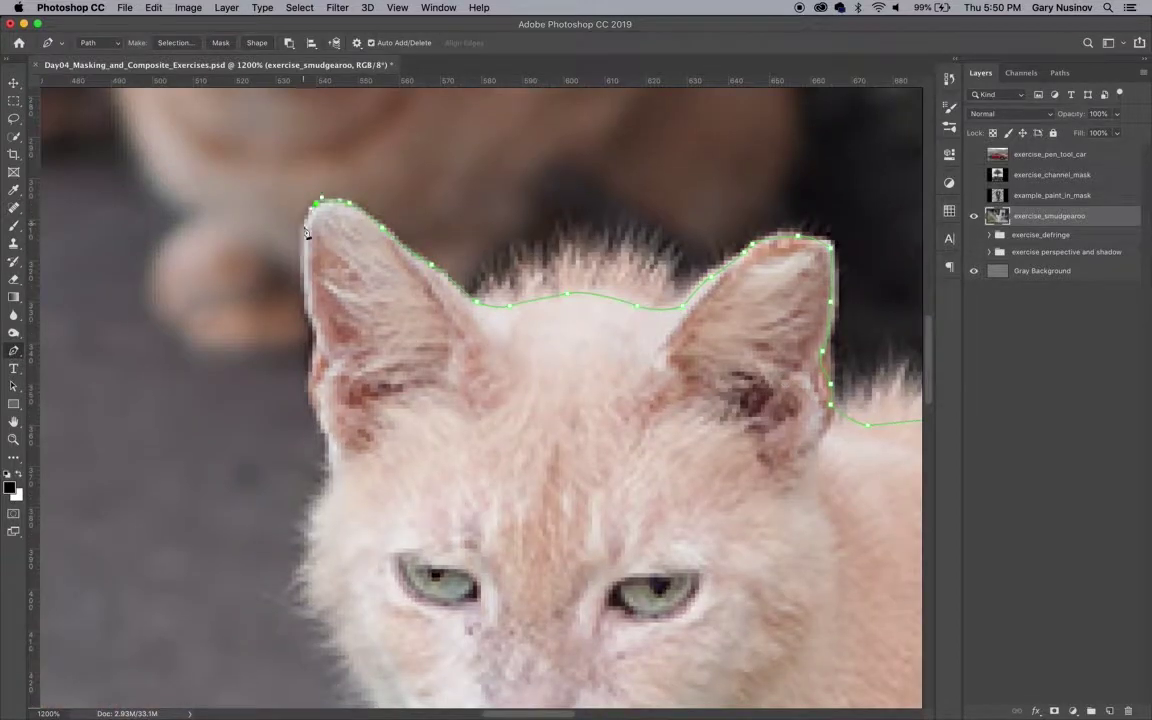
pyautogui.click(307, 283)
pyautogui.click(312, 357)
pyautogui.click(316, 386)
pyautogui.moveTo(330, 470); pyautogui.dragTo(467, 241)
pyautogui.click(489, 427)
pyautogui.click(522, 490)
pyautogui.moveTo(515, 598); pyautogui.dragTo(643, 281)
# Trace the uppermost whiskers out to their tips and back to the muzzle with sharp corner points.
pyautogui.moveTo(412, 254); pyautogui.dragTo(328, 343)
pyautogui.keyDown('alt'); pyautogui.click(412, 254); pyautogui.keyUp('alt')
pyautogui.click(606, 176)
pyautogui.moveTo(454, 234); pyautogui.dragTo(449, 246)
pyautogui.click(654, 181)
pyautogui.click(647, 189)
# Extend the path around the second group of whiskers, with corner points at the tips and back at the muzzle.
pyautogui.moveTo(449, 308); pyautogui.dragTo(383, 392)
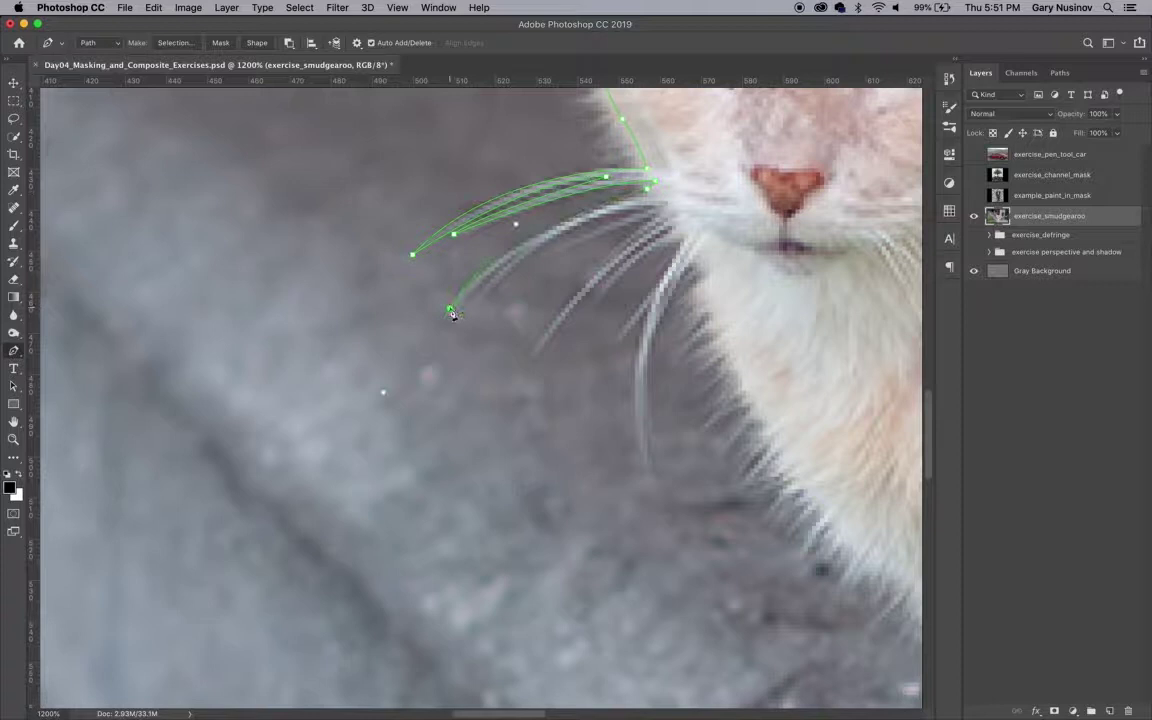
pyautogui.keyDown('alt'); pyautogui.click(449, 308); pyautogui.keyUp('alt')
pyautogui.click(517, 252)
pyautogui.click(478, 296)
pyautogui.click(519, 250)
pyautogui.click(663, 202)
pyautogui.click(540, 255)
pyautogui.click(663, 214)
# Outline the two diagonal whiskers below the second group, returning the path to the muzzle after each tip.
pyautogui.moveTo(530, 358); pyautogui.dragTo(506, 428)
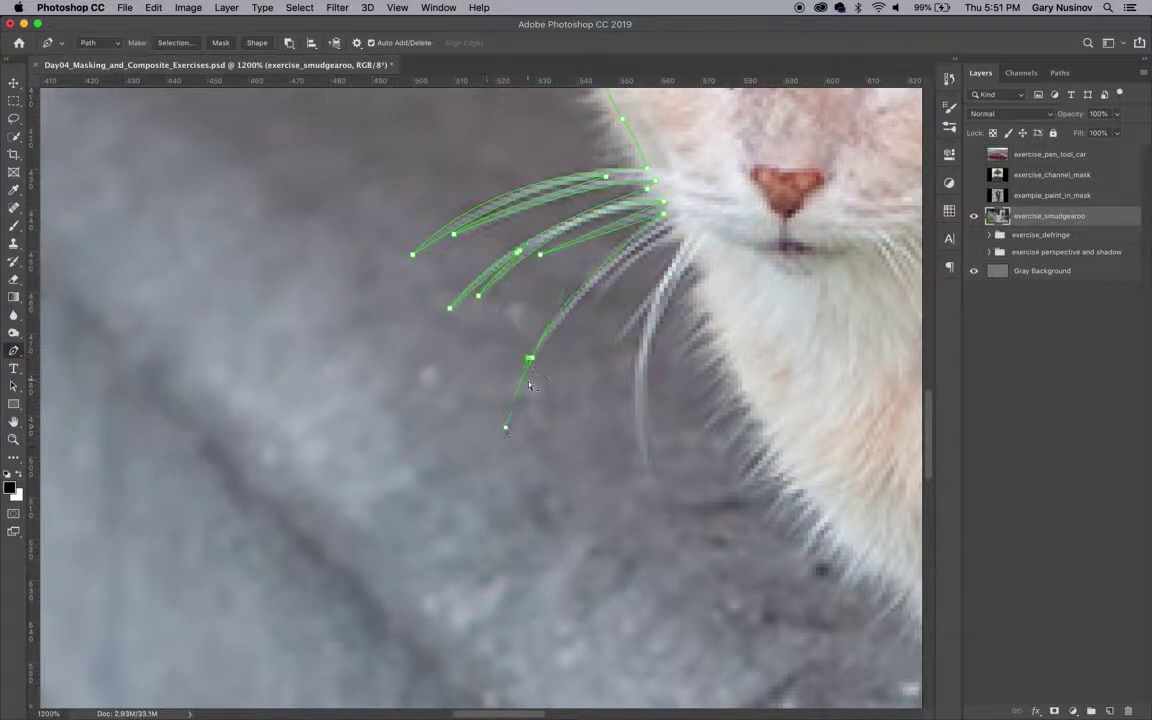
pyautogui.keyDown('alt'); pyautogui.click(530, 358); pyautogui.keyUp('alt')
pyautogui.click(680, 222)
pyautogui.moveTo(586, 320); pyautogui.dragTo(573, 372)
pyautogui.keyDown('alt'); pyautogui.click(586, 320); pyautogui.keyUp('alt')
pyautogui.click(687, 232)
# Outline the remaining short whisker and the long downward-hanging whisker, ending at the chin with a corner point.
pyautogui.click(610, 345)
pyautogui.click(655, 300)
pyautogui.click(684, 238)
pyautogui.moveTo(651, 489); pyautogui.dragTo(685, 566)
pyautogui.keyDown('alt'); pyautogui.click(651, 489); pyautogui.keyUp('alt')
pyautogui.moveTo(696, 246); pyautogui.dragTo(772, 195)
pyautogui.keyDown('alt'); pyautogui.click(696, 246); pyautogui.keyUp('alt')
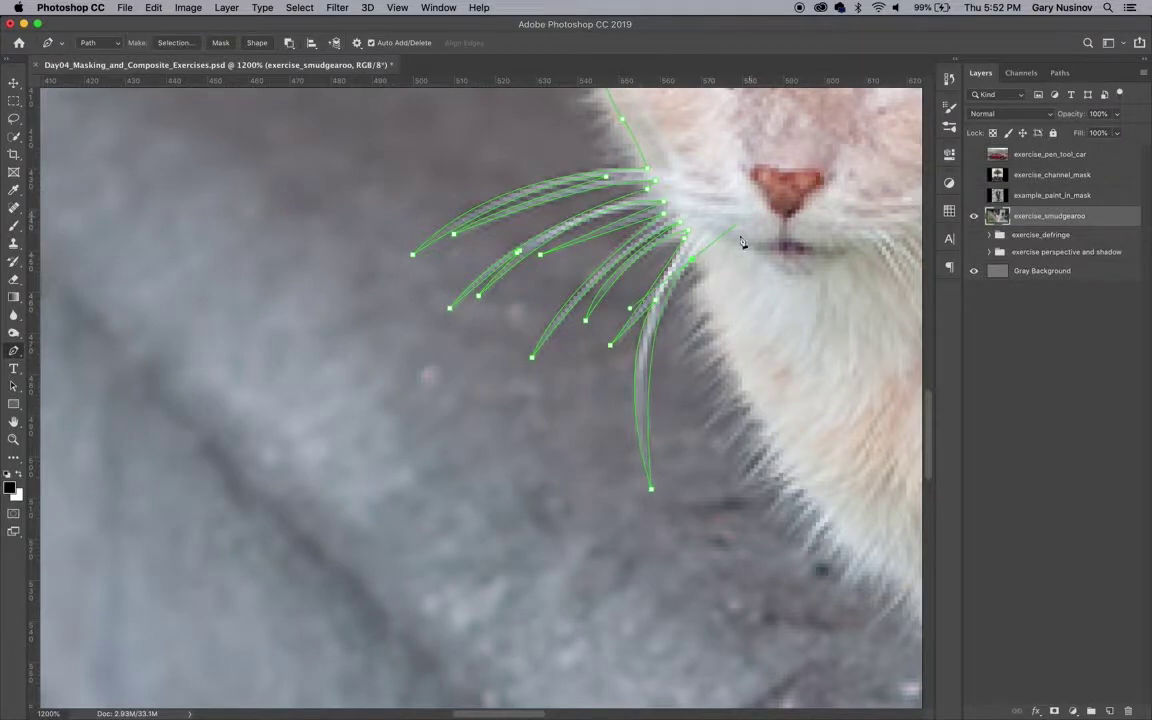
# Continue the path inside the chest fur and down the front leg to close the outline at the paws.
pyautogui.click(737, 333)
pyautogui.click(841, 497)
pyautogui.moveTo(854, 513); pyautogui.dragTo(409, 165)
pyautogui.click(564, 301)
pyautogui.click(632, 445)
pyautogui.click(652, 541)
pyautogui.press('super+minus')
pyautogui.press('super+minus')
pyautogui.press('super+minus')
pyautogui.press('super+minus')
pyautogui.press('super+minus')
pyautogui.press('super+minus')
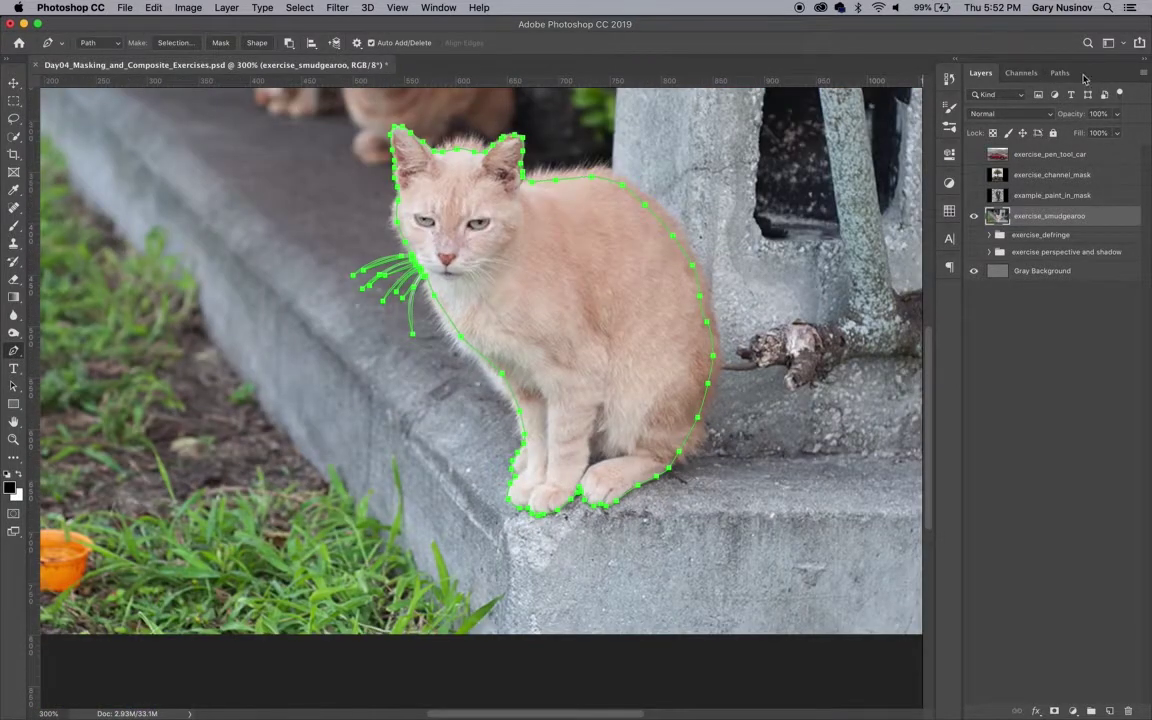
# Save the work path under the name "cat".
pyautogui.click(1059, 72)
pyautogui.doubleClick(1022, 127)
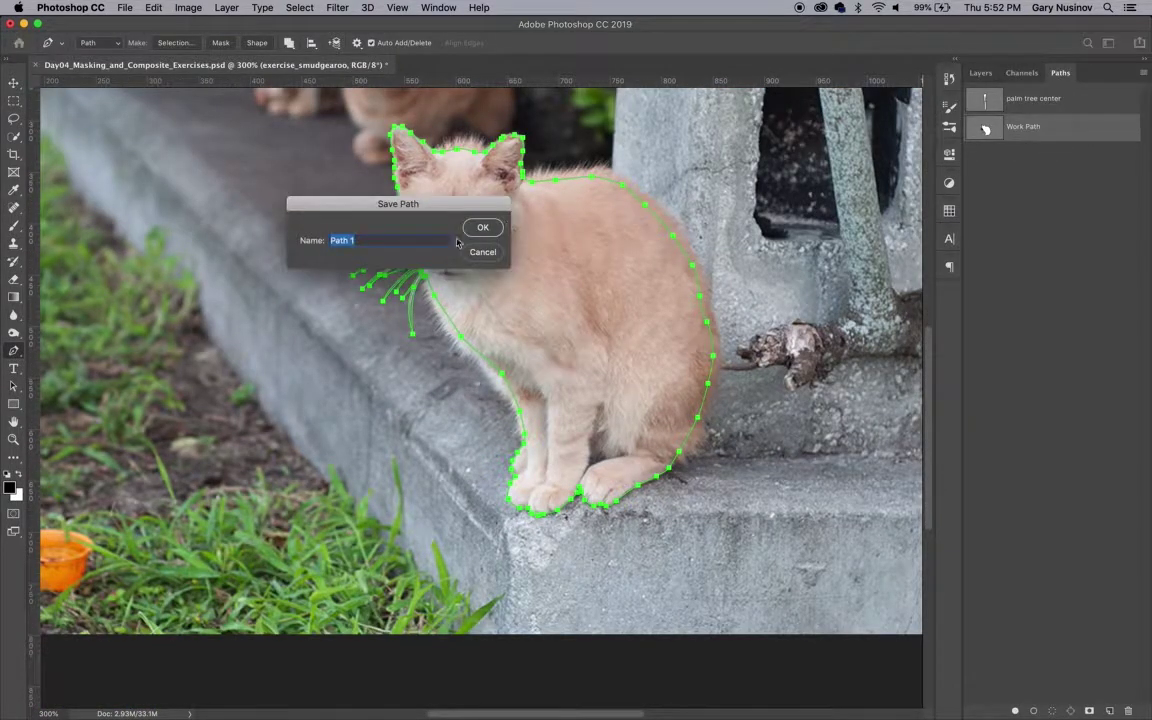
pyautogui.write('cat')
pyautogui.press('Return')
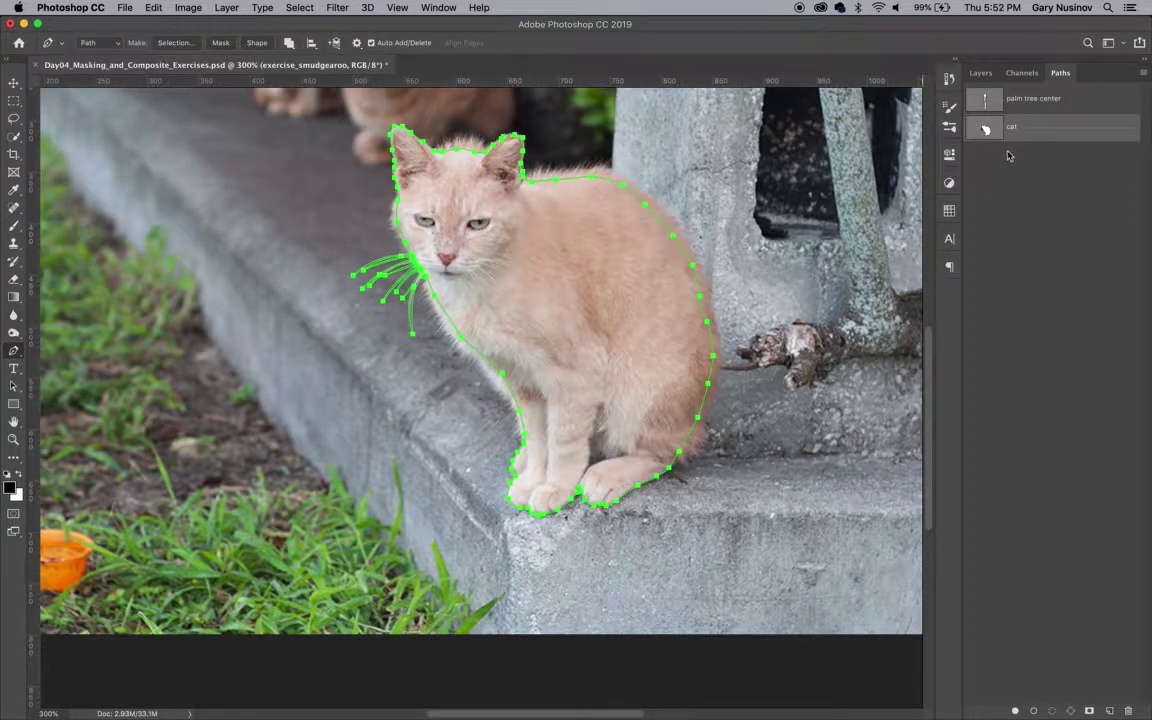
# Mask the exercise_smudgearoo layer using a selection loaded from the cat path and feathered by 0.5 pixels.
pyautogui.keyDown('super'); pyautogui.click(985, 128); pyautogui.keyUp('super')
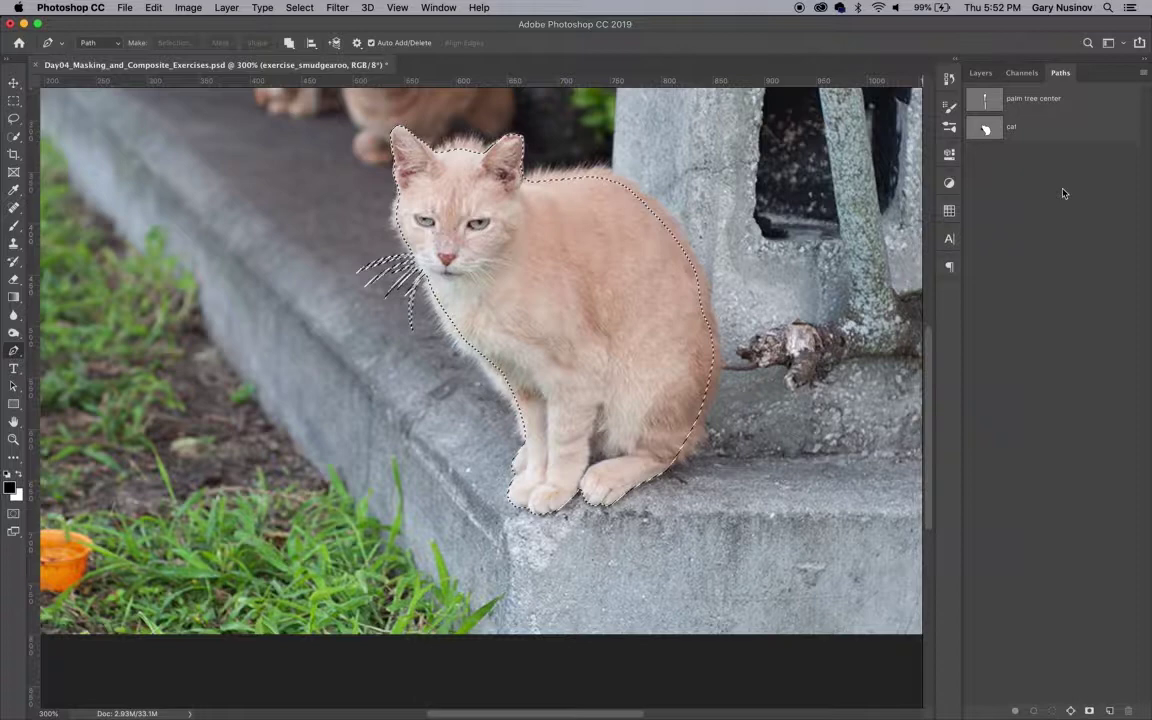
pyautogui.click(980, 72)
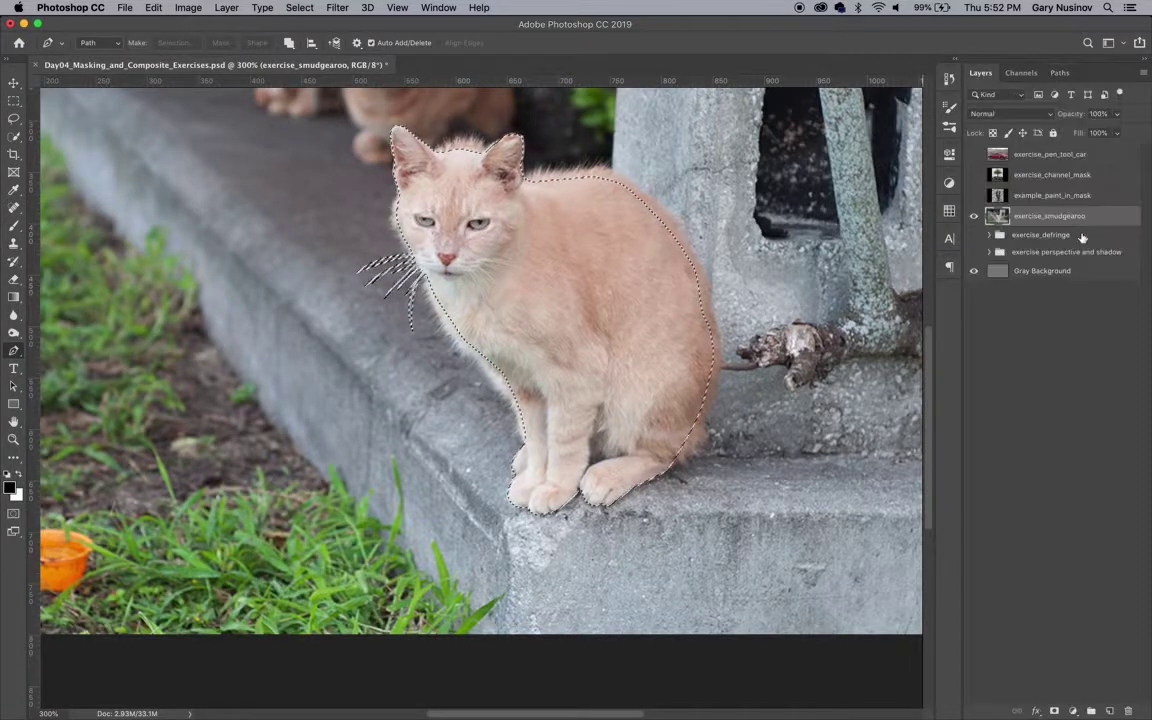
pyautogui.click(299, 7)
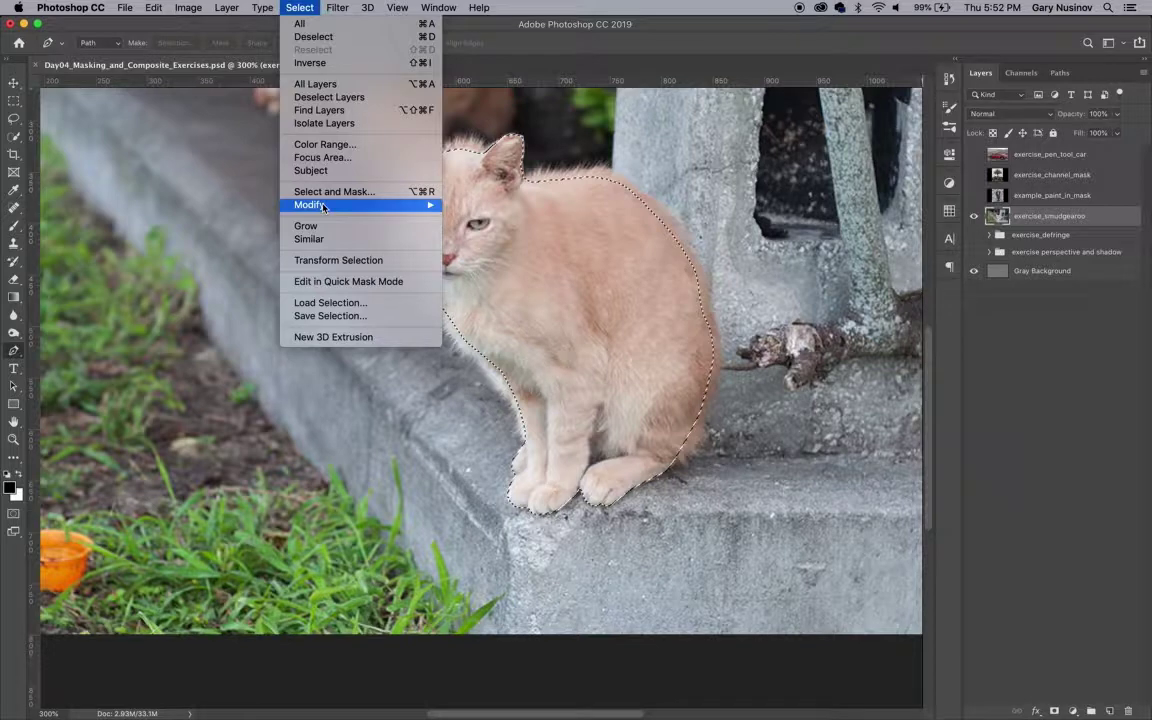
pyautogui.moveTo(322, 206)
pyautogui.click(470, 257)
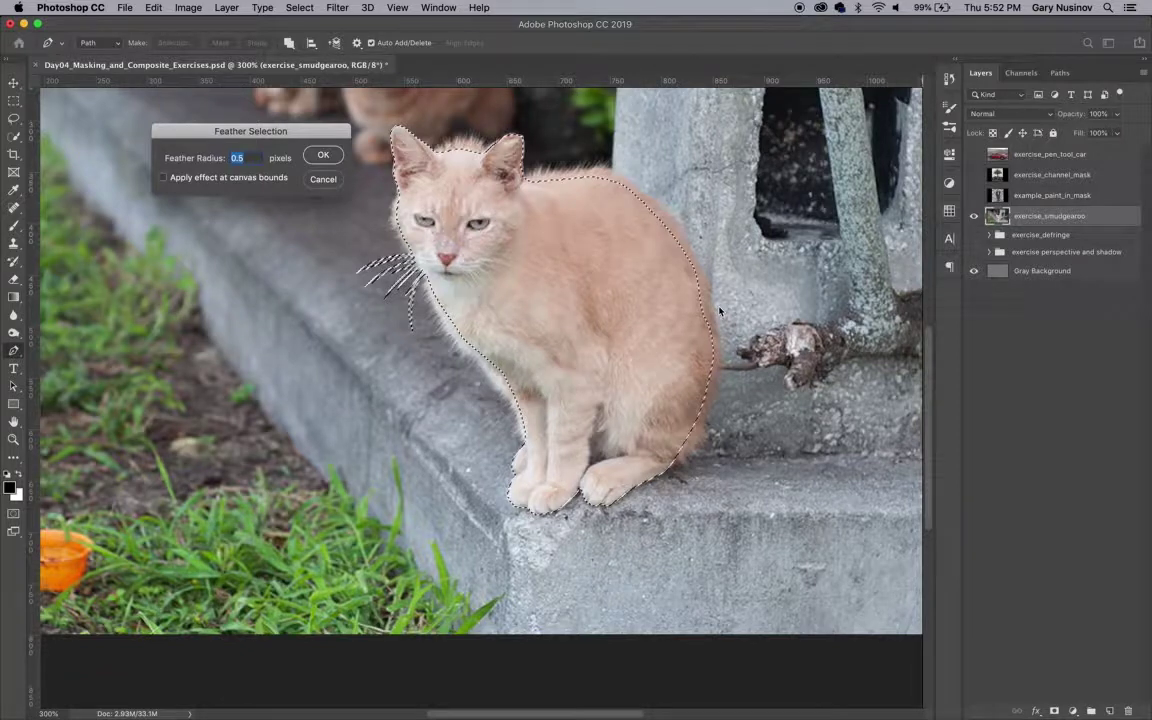
pyautogui.click(324, 155)
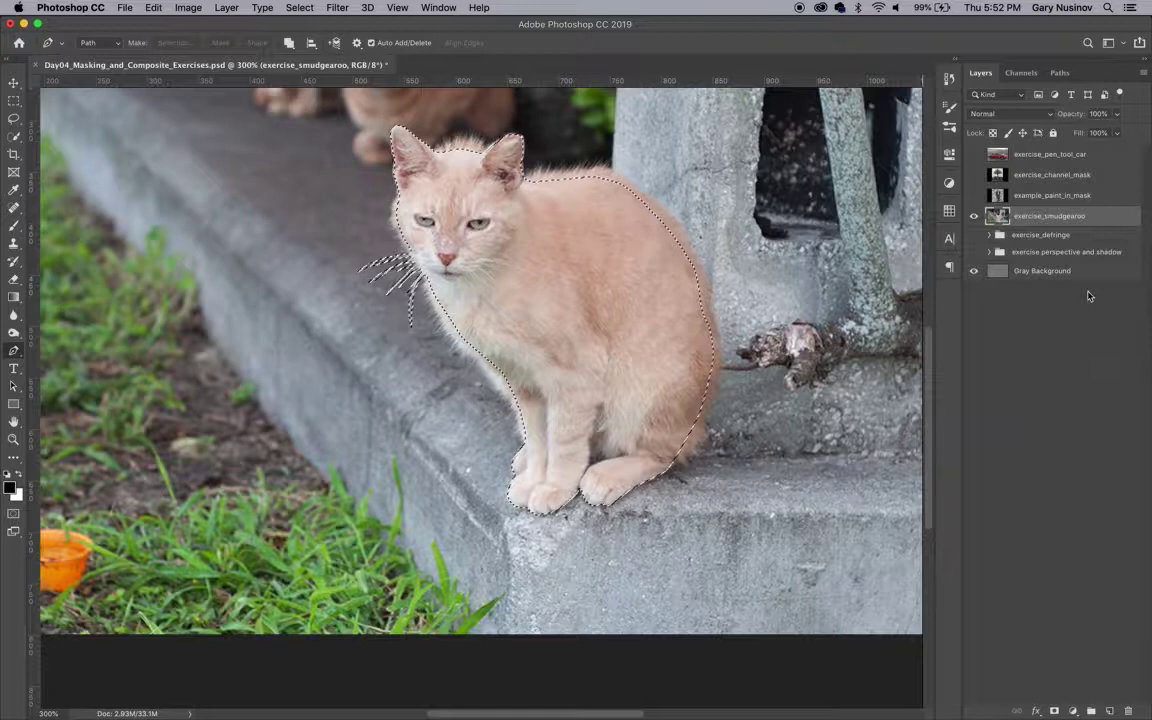
pyautogui.click(1054, 711)
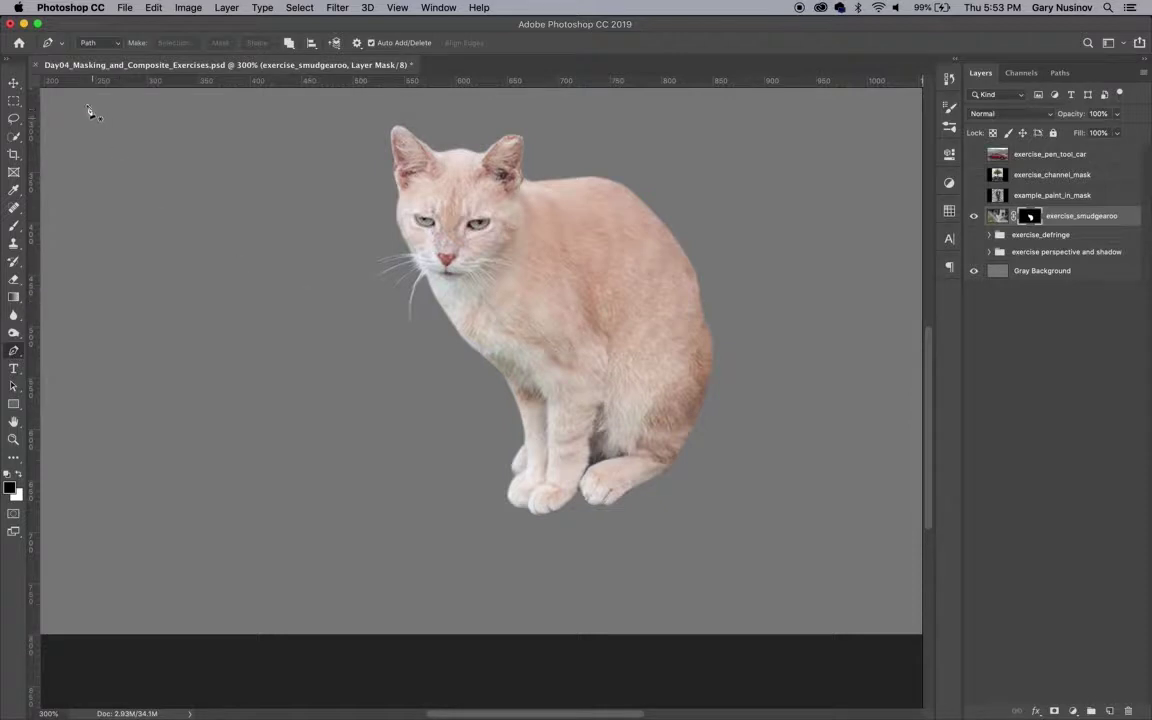
# Set up the Smudge tool with the Spatter 14 pixels brush at 9 px in Normal mode and 67% strength.
pyautogui.click(13, 316)
pyautogui.rightClick(14, 316)
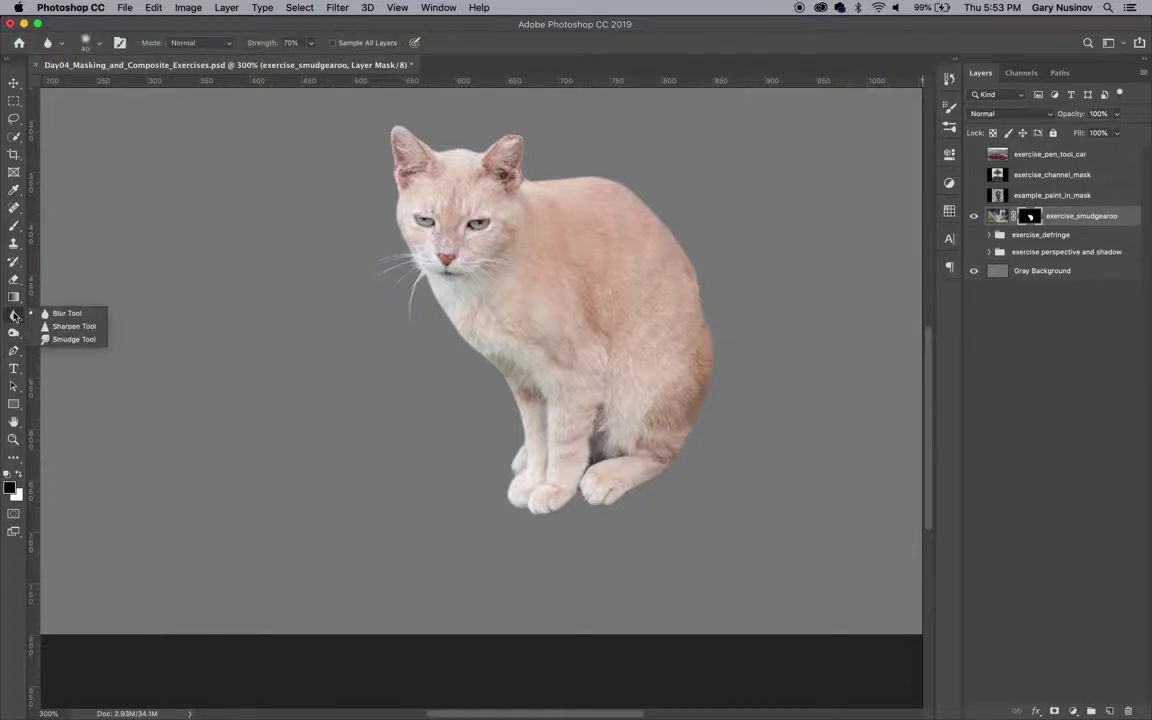
pyautogui.click(70, 339)
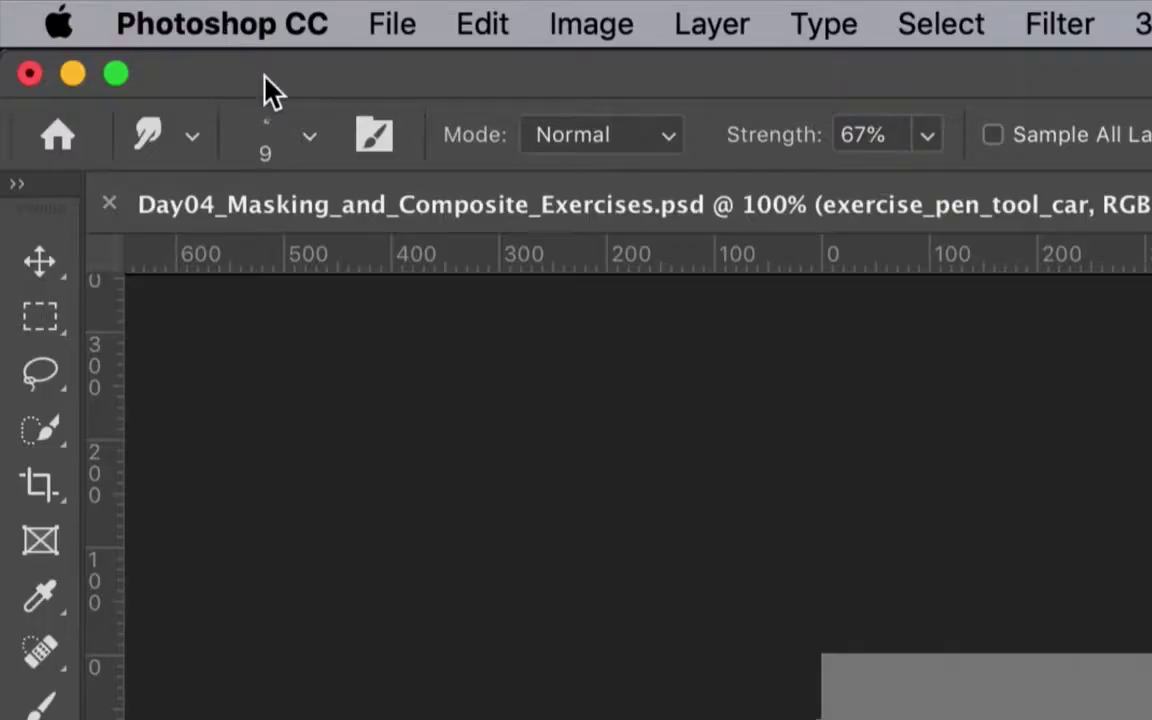
pyautogui.click(310, 140)
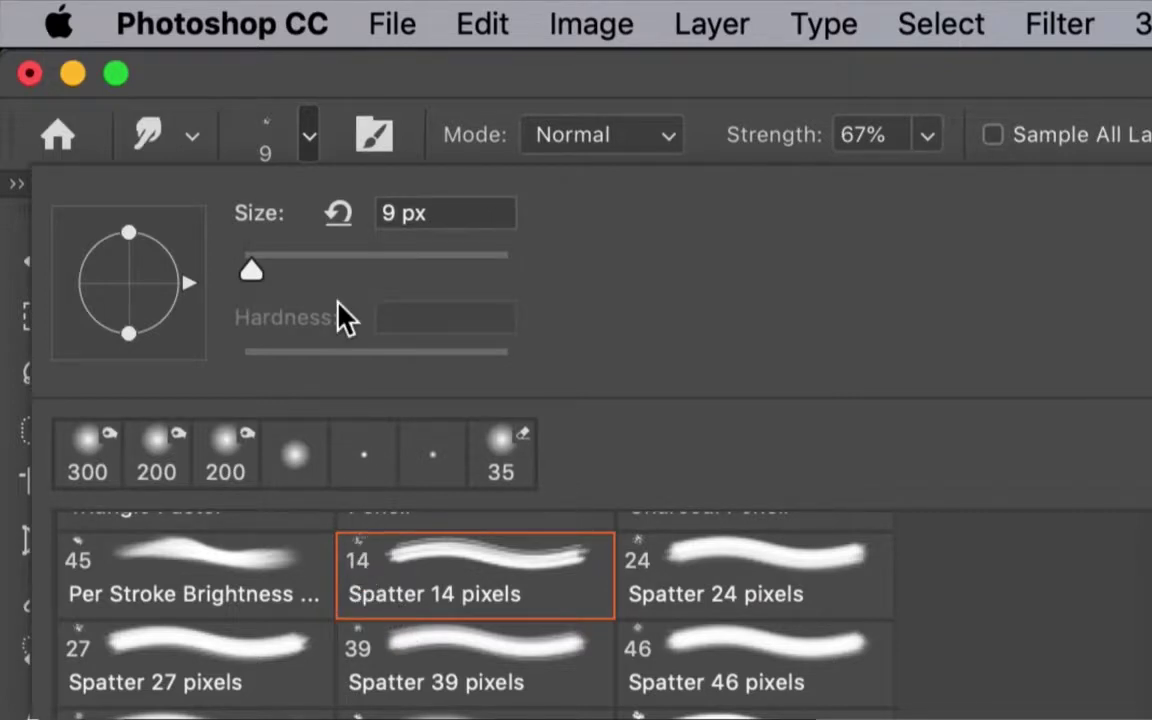
pyautogui.click(312, 143)
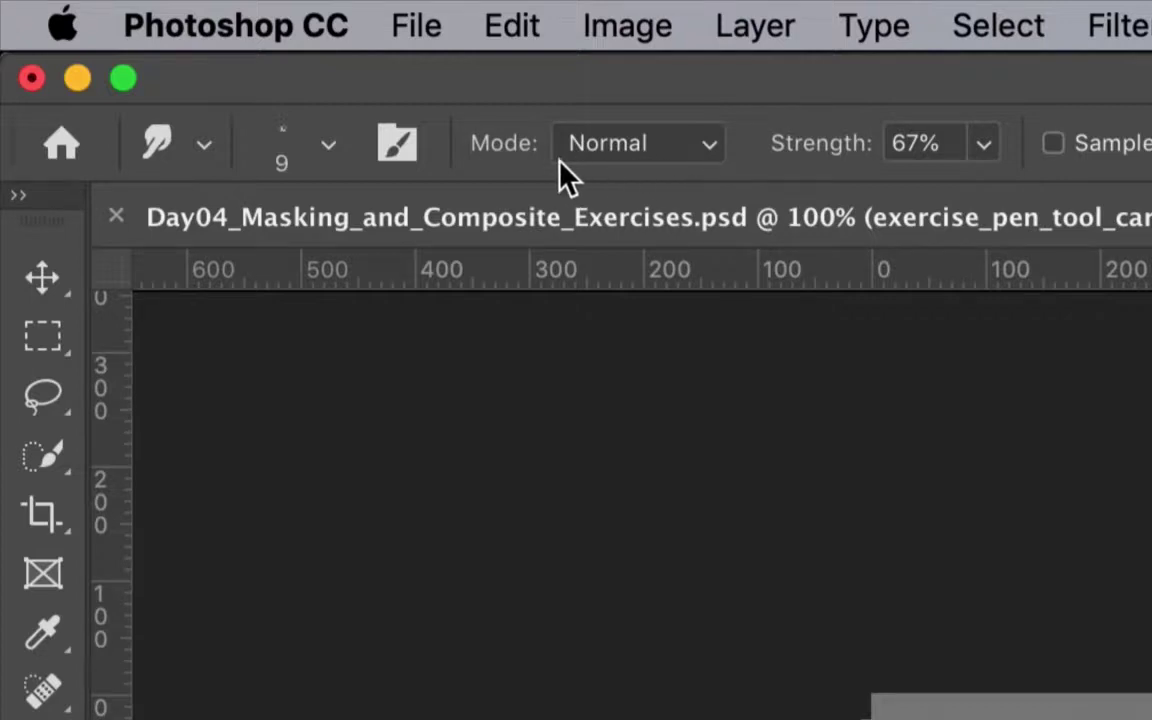
pyautogui.click(983, 148)
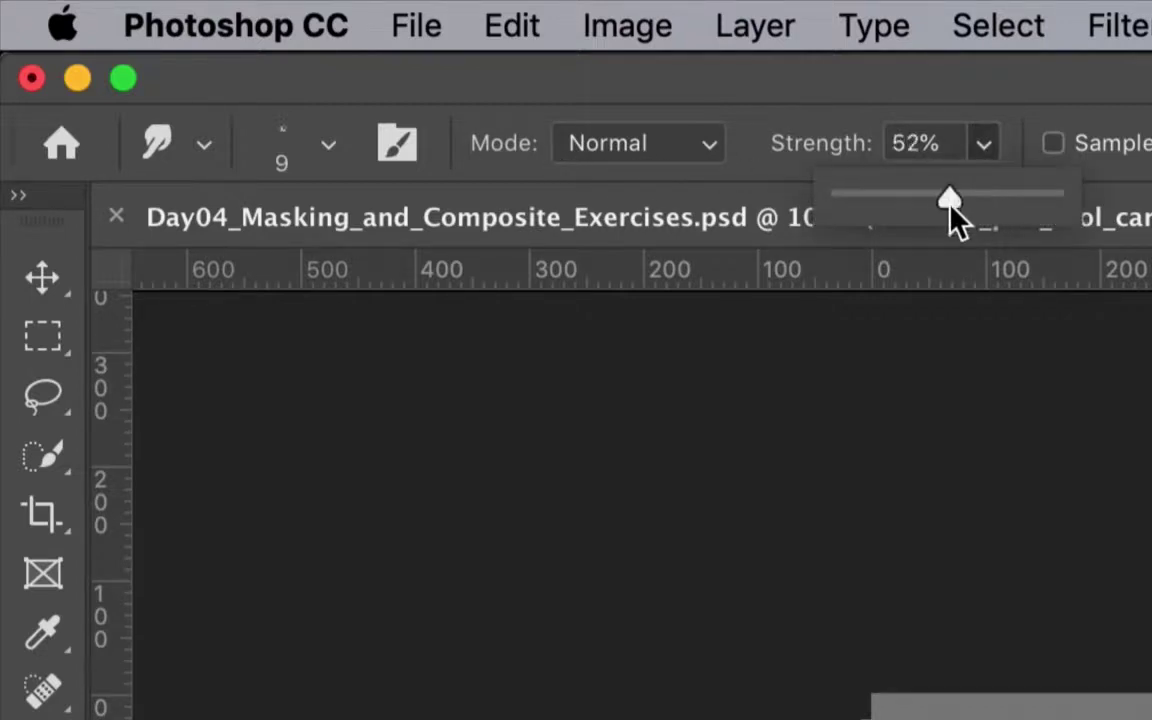
pyautogui.moveTo(955, 220); pyautogui.dragTo(985, 232)
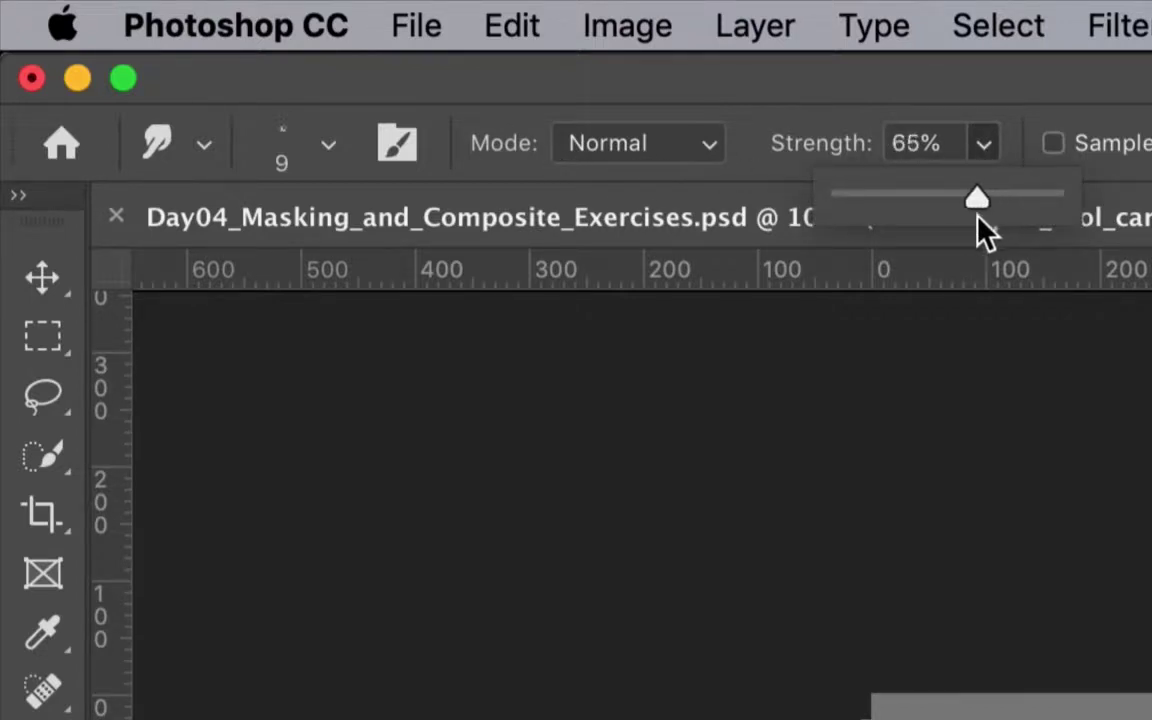
pyautogui.click(957, 92)
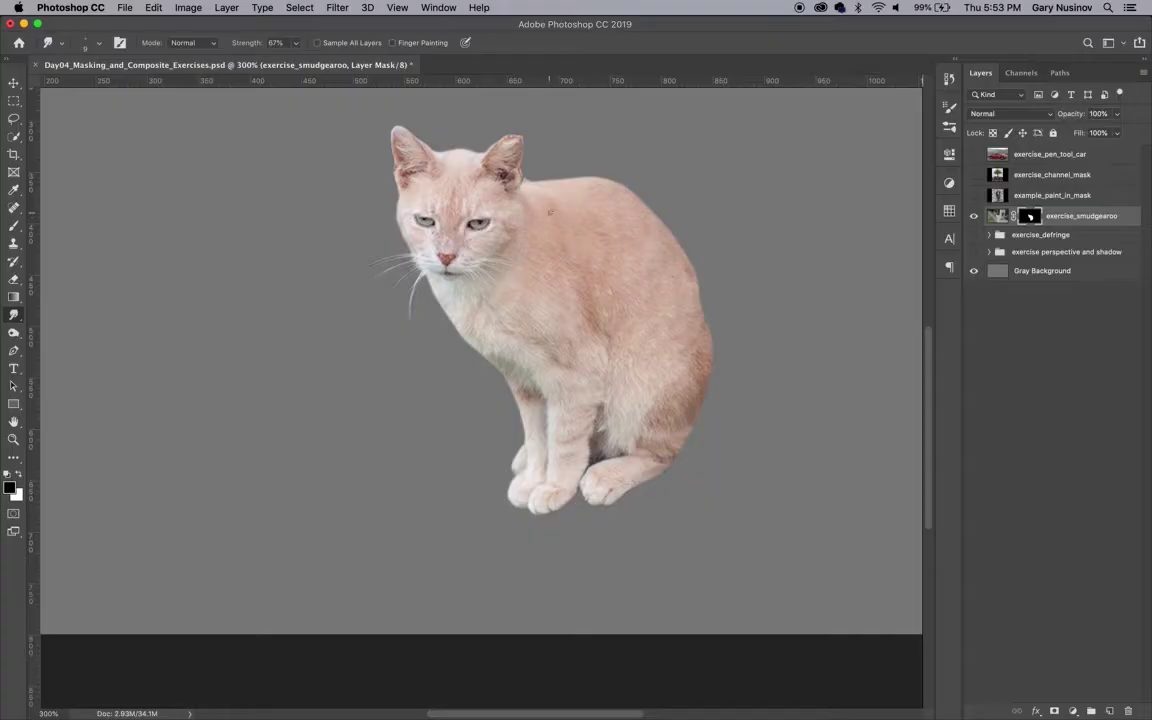
# Smudge the layer mask's edge along the cat's back, rump and hind leg into short outward fur strands.
pyautogui.scroll(5, 500, 352)
pyautogui.moveTo(430, 374); pyautogui.dragTo(603, 204)
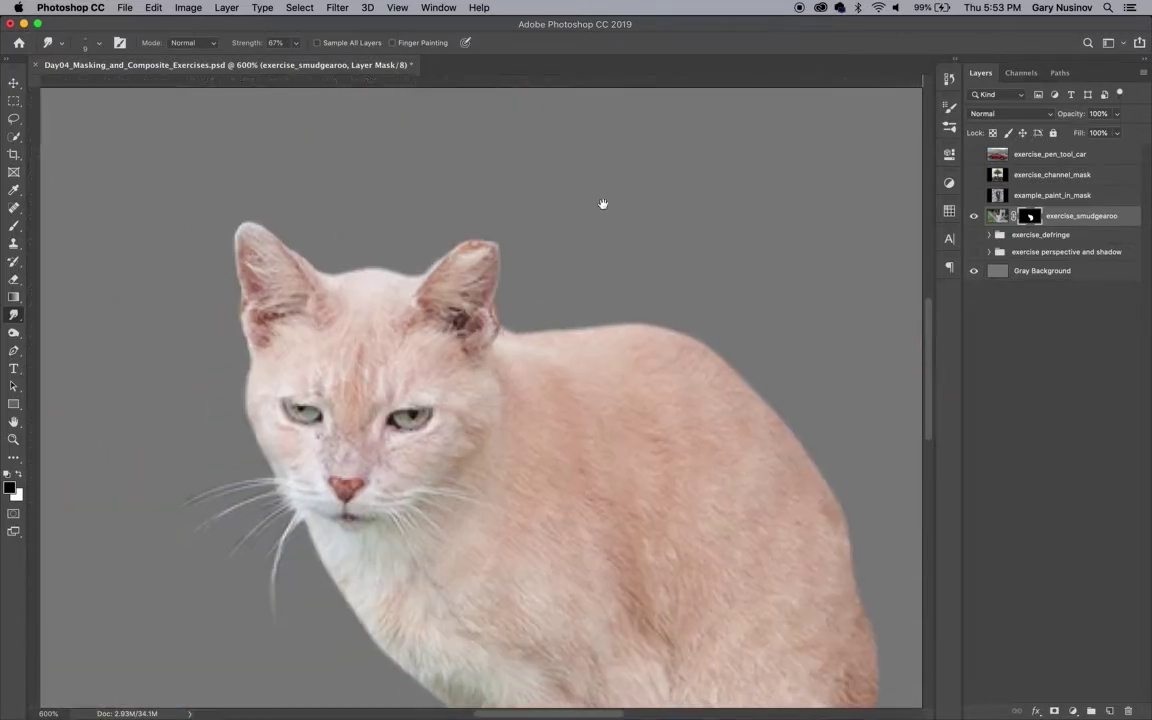
pyautogui.scroll(2, 537, 378)
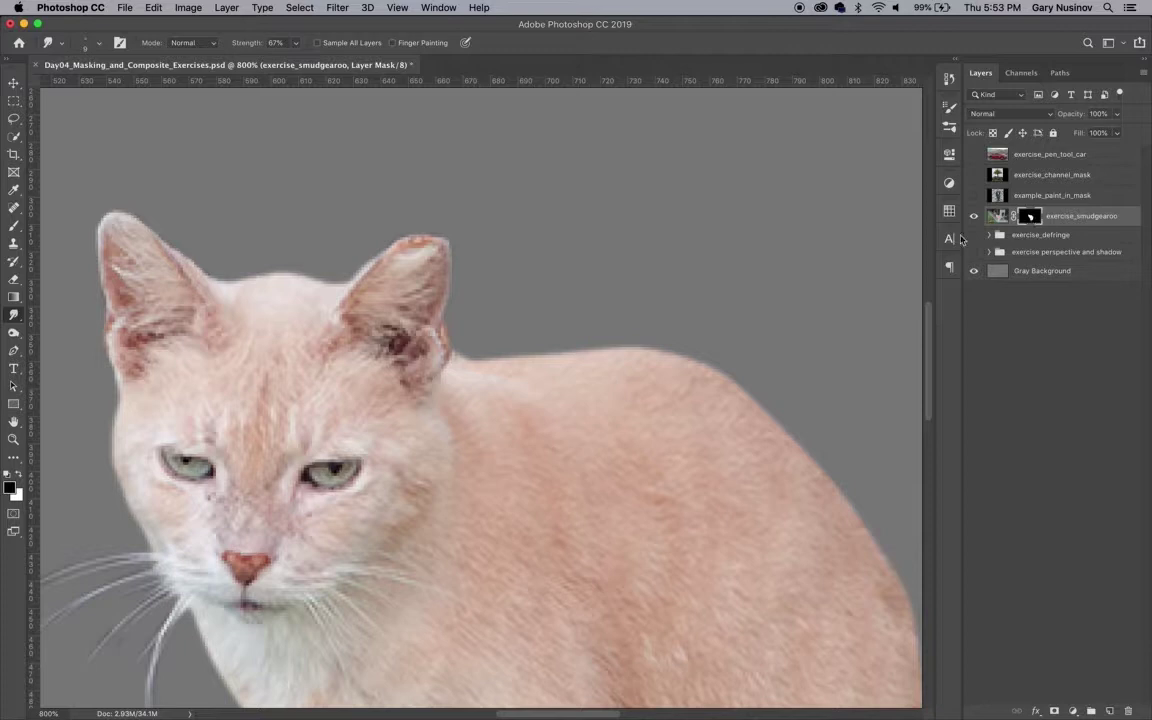
pyautogui.moveTo(464, 375)
pyautogui.mouseDown()
pyautogui.moveTo(530, 350)
pyautogui.moveTo(594, 347)
pyautogui.moveTo(765, 390)
pyautogui.moveTo(738, 373)
pyautogui.moveTo(538, 358)
pyautogui.moveTo(634, 344)
pyautogui.mouseUp()
pyautogui.moveTo(776, 408)
pyautogui.mouseDown()
pyautogui.moveTo(566, 288)
pyautogui.moveTo(697, 465)
pyautogui.moveTo(710, 543)
pyautogui.mouseUp()
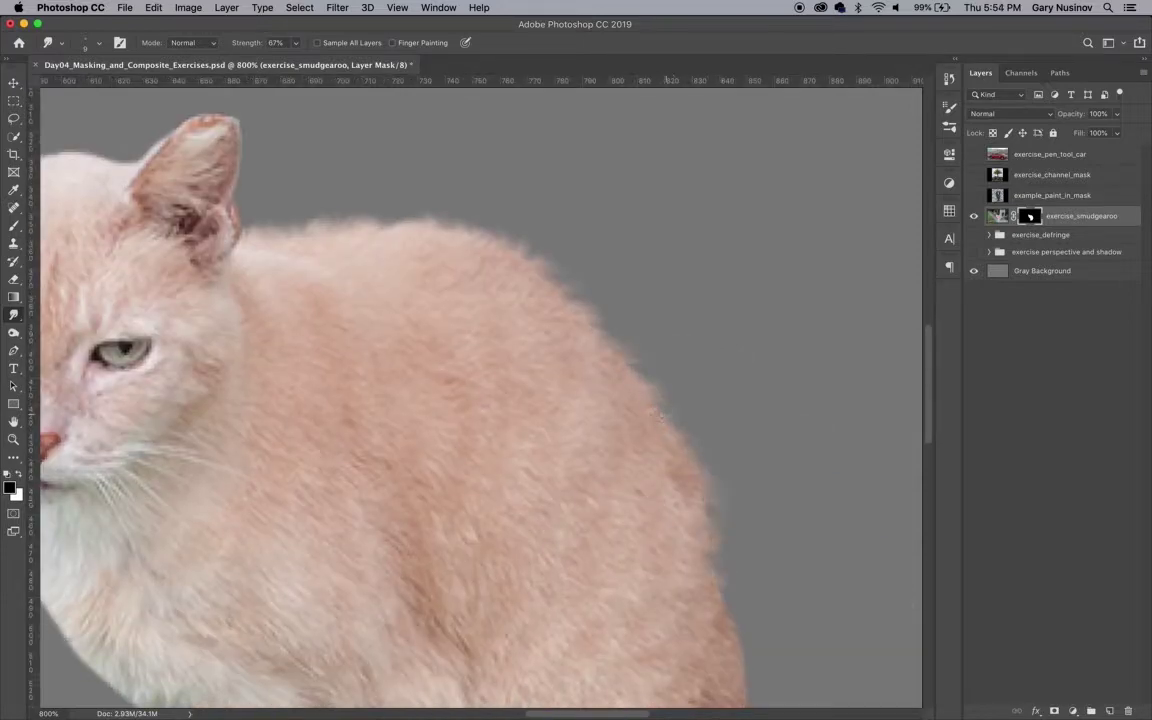
pyautogui.scroll(-5, 680, 375)
pyautogui.hscroll(2, 680, 375)
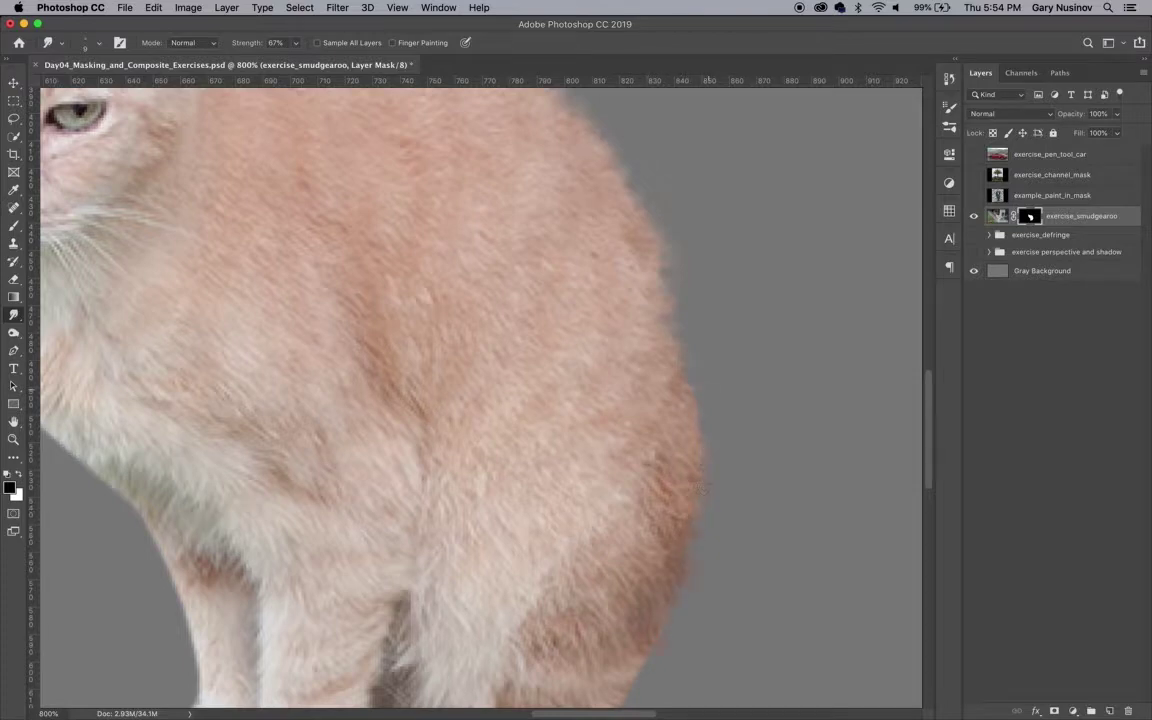
pyautogui.scroll(-6, 480, 390)
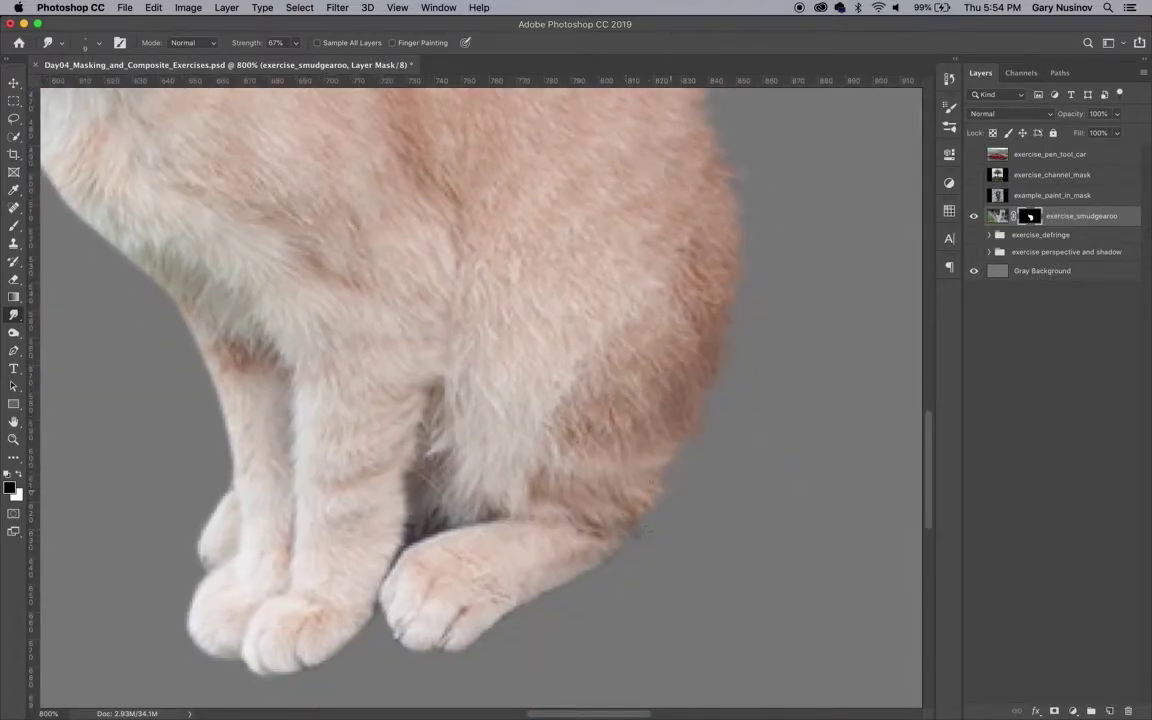
# Smudge the mask edge along the front leg and up the chest to the chin to bring out the fur.
pyautogui.hscroll(-8, 638, 283)
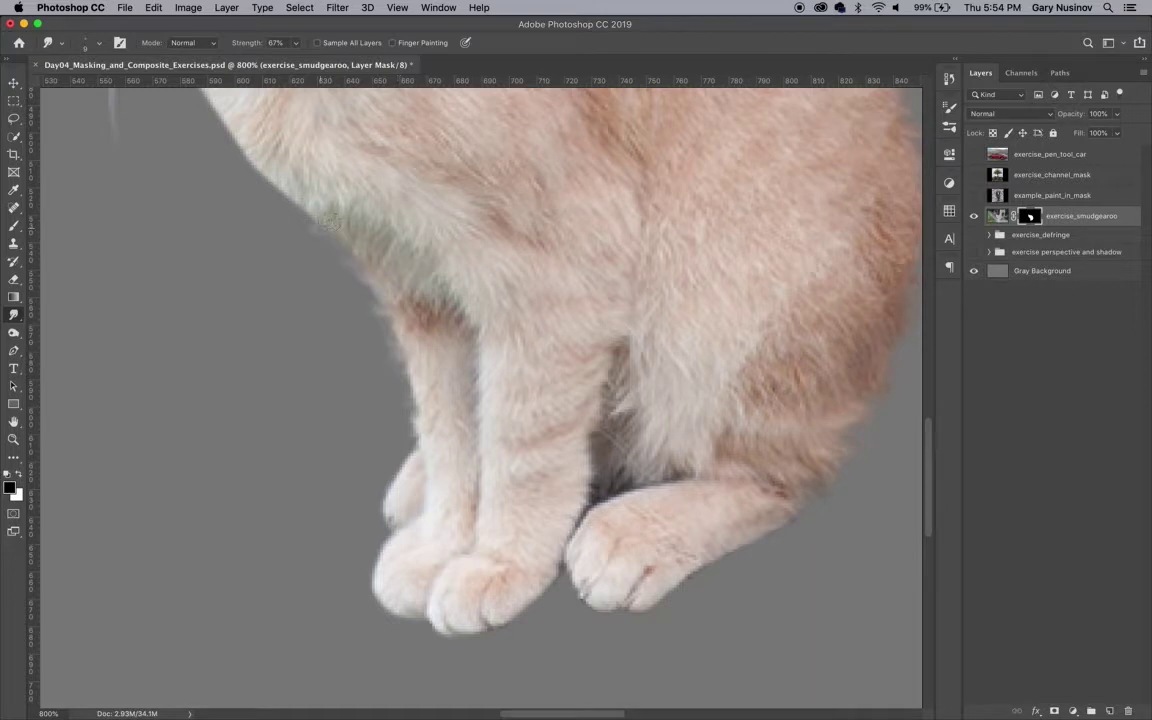
pyautogui.scroll(5, 365, 330)
pyautogui.hscroll(-4, 365, 330)
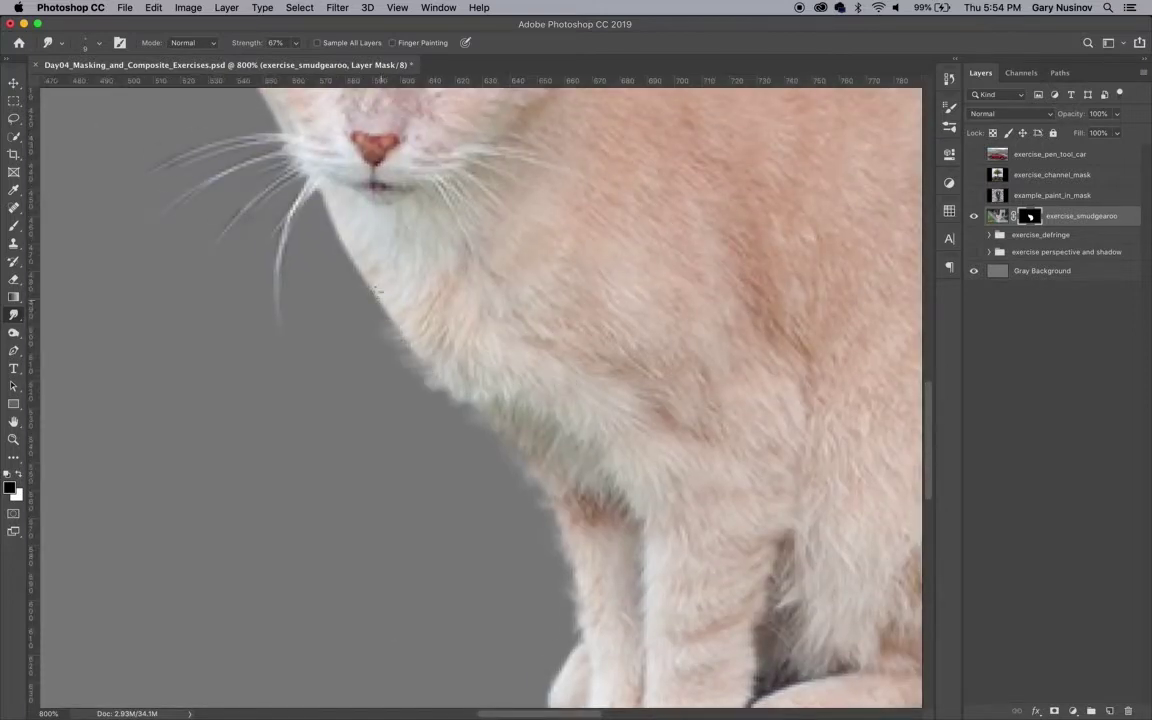
pyautogui.moveTo(376, 290)
pyautogui.mouseDown()
pyautogui.moveTo(310, 225)
pyautogui.moveTo(292, 180)
pyautogui.moveTo(325, 250)
pyautogui.moveTo(434, 357)
pyautogui.mouseUp()
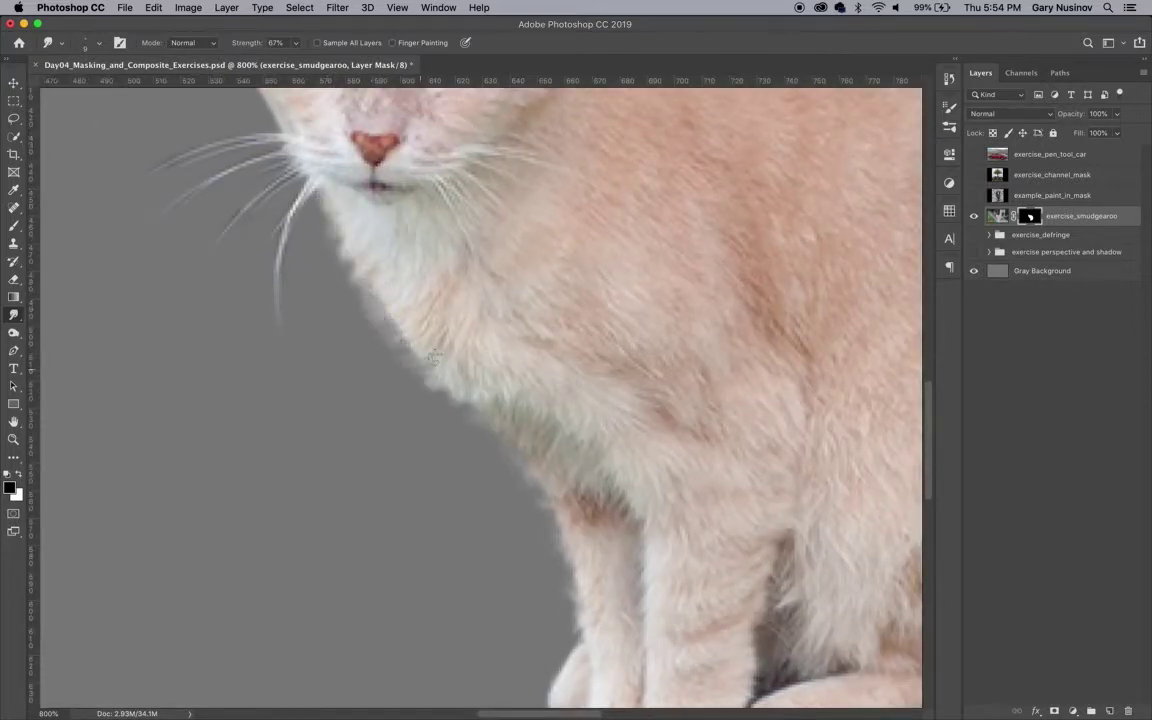
# Smudge the mask edge into fur along the cat's outer cheek and across the top of the head between the ears.
pyautogui.scroll(10, 398, 303)
pyautogui.hscroll(-10, 398, 303)
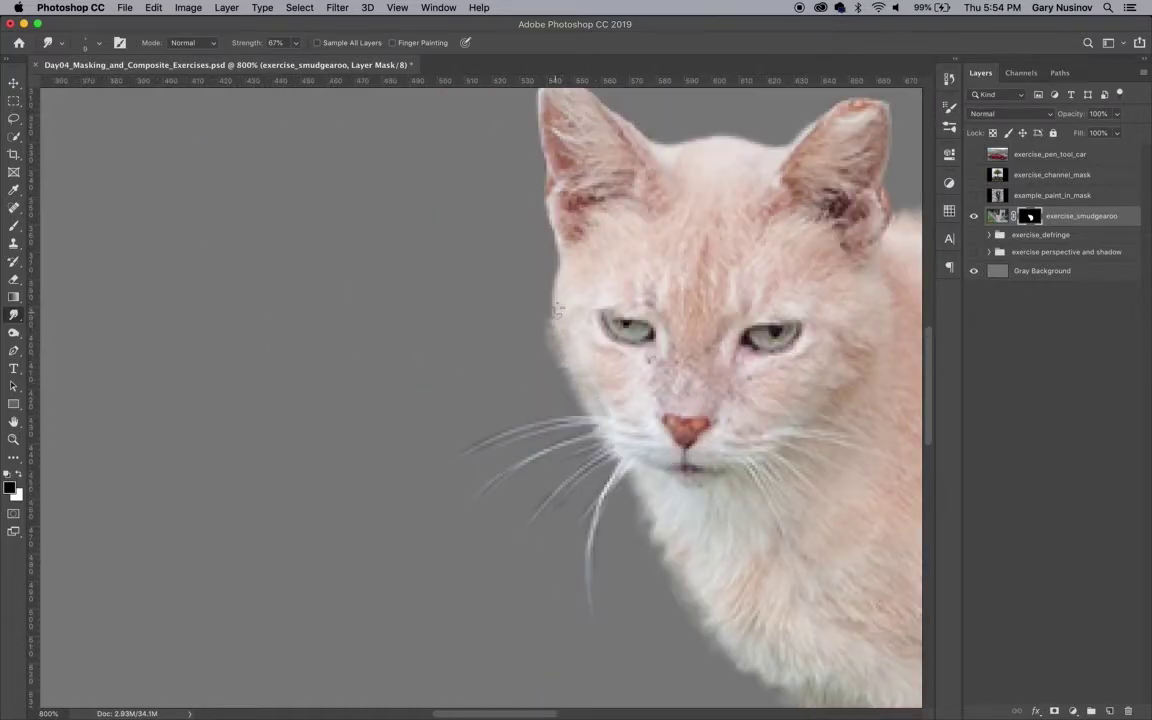
pyautogui.moveTo(557, 310)
pyautogui.mouseDown()
pyautogui.moveTo(568, 268)
pyautogui.moveTo(656, 257)
pyautogui.moveTo(626, 277)
pyautogui.moveTo(679, 255)
pyautogui.moveTo(731, 280)
pyautogui.mouseUp()
pyautogui.scroll(5, 570, 263)
pyautogui.hscroll(2, 570, 263)
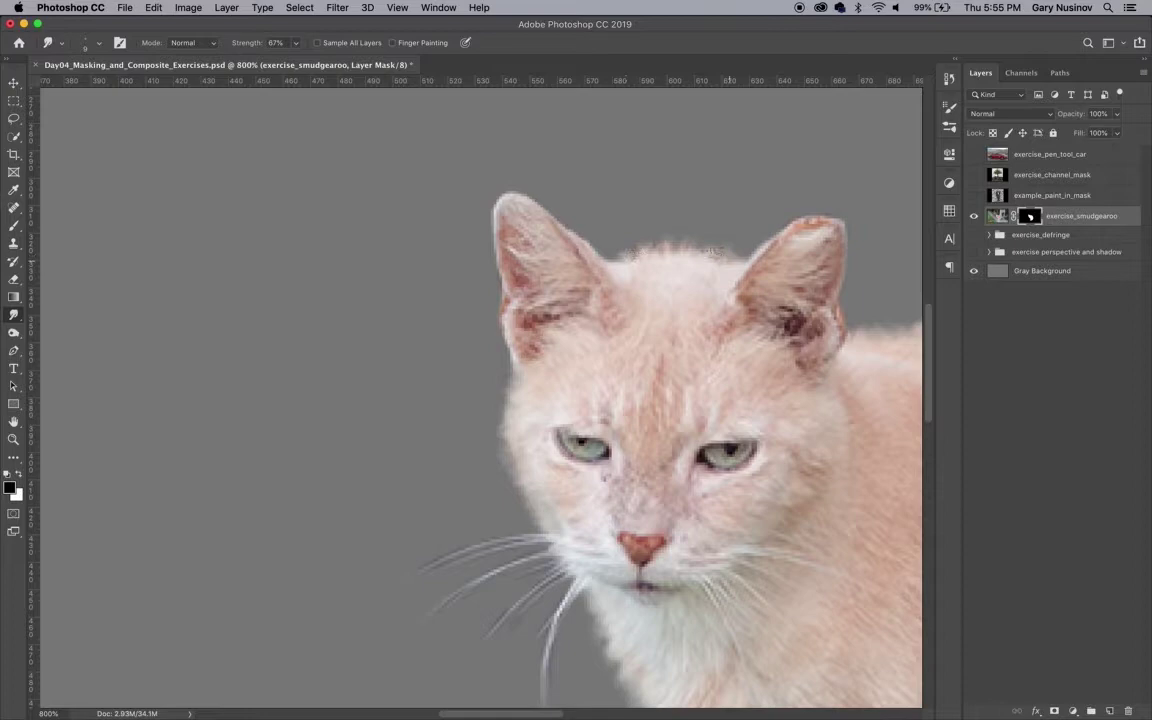
pyautogui.scroll(-5, 746, 522)
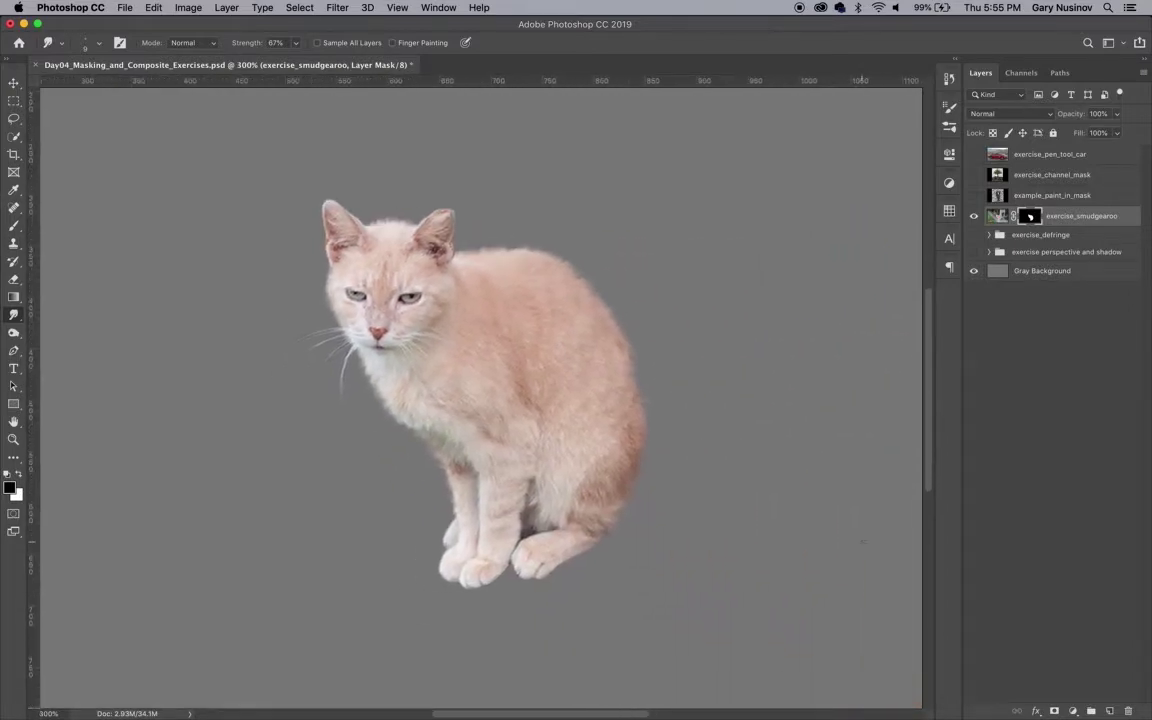
# Refine the whiskers on the layer mask by painting out the surrounding background fringe with a tiny black brush.
pyautogui.press('b')
pyautogui.press('super+equal')
pyautogui.press('super+equal')
pyautogui.press('super+equal')
pyautogui.press('super+equal')
pyautogui.press('super+equal')
pyautogui.press('super+equal')
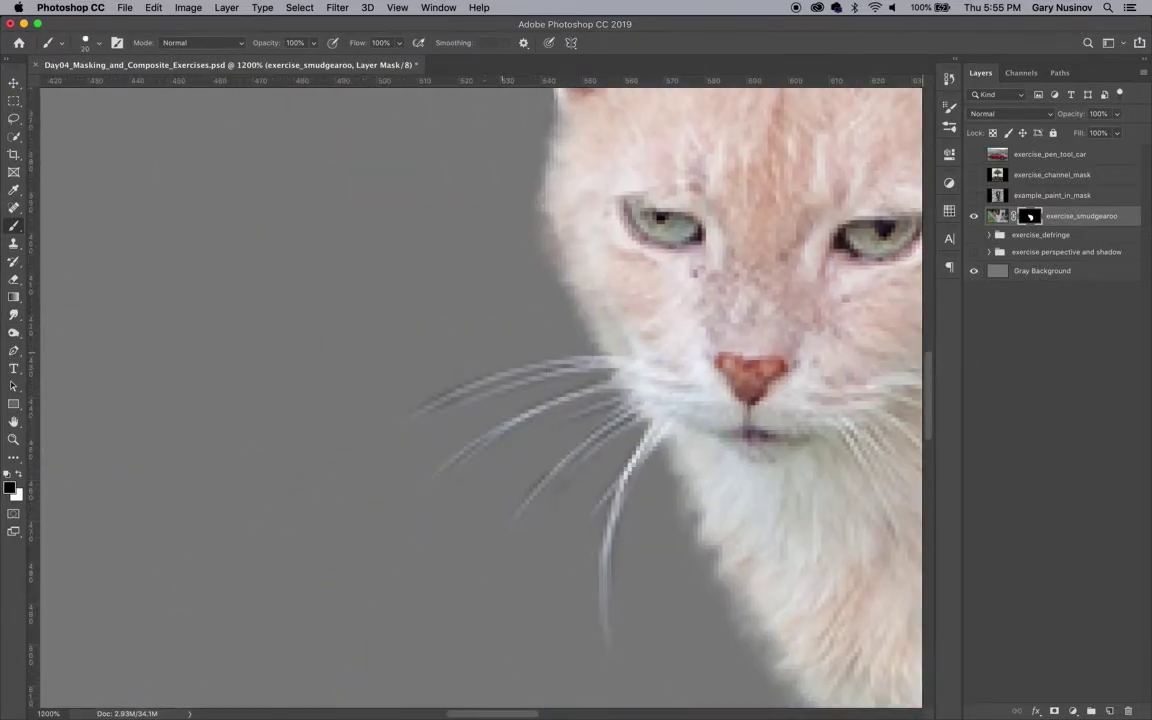
pyautogui.press('super+equal')
pyautogui.press('super+equal')
pyautogui.press('super+equal')
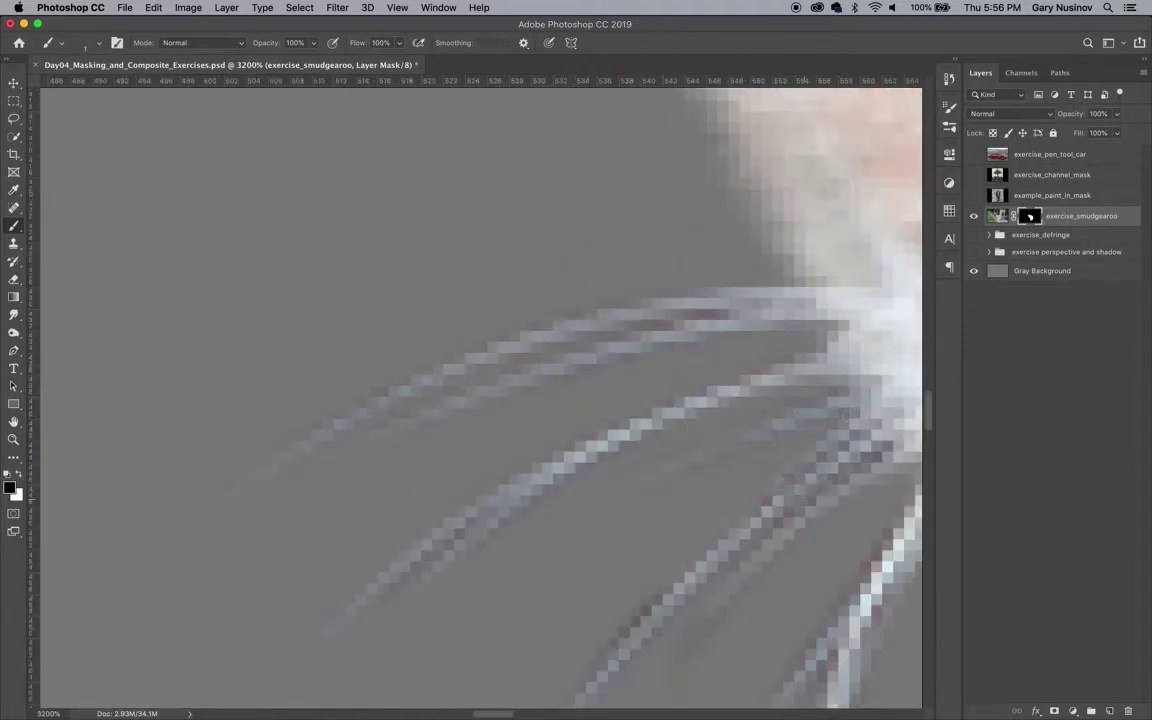
pyautogui.moveTo(731, 590); pyautogui.dragTo(504, 359)
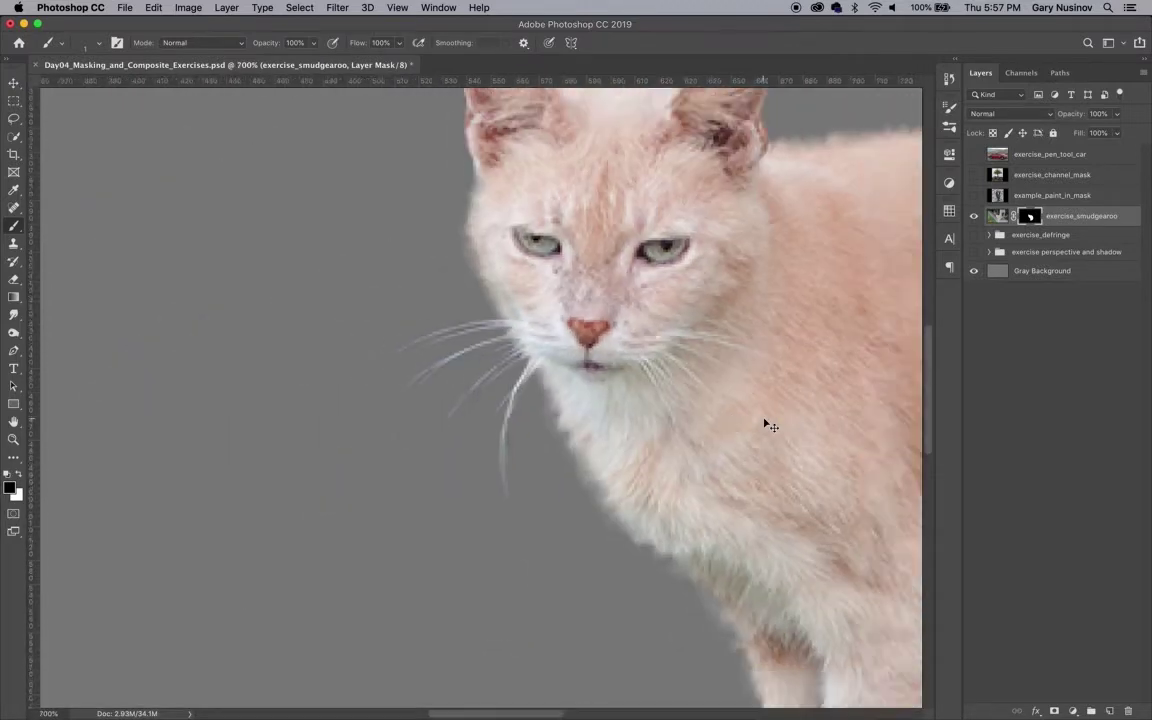
pyautogui.press('super+minus')
pyautogui.press('super+minus')
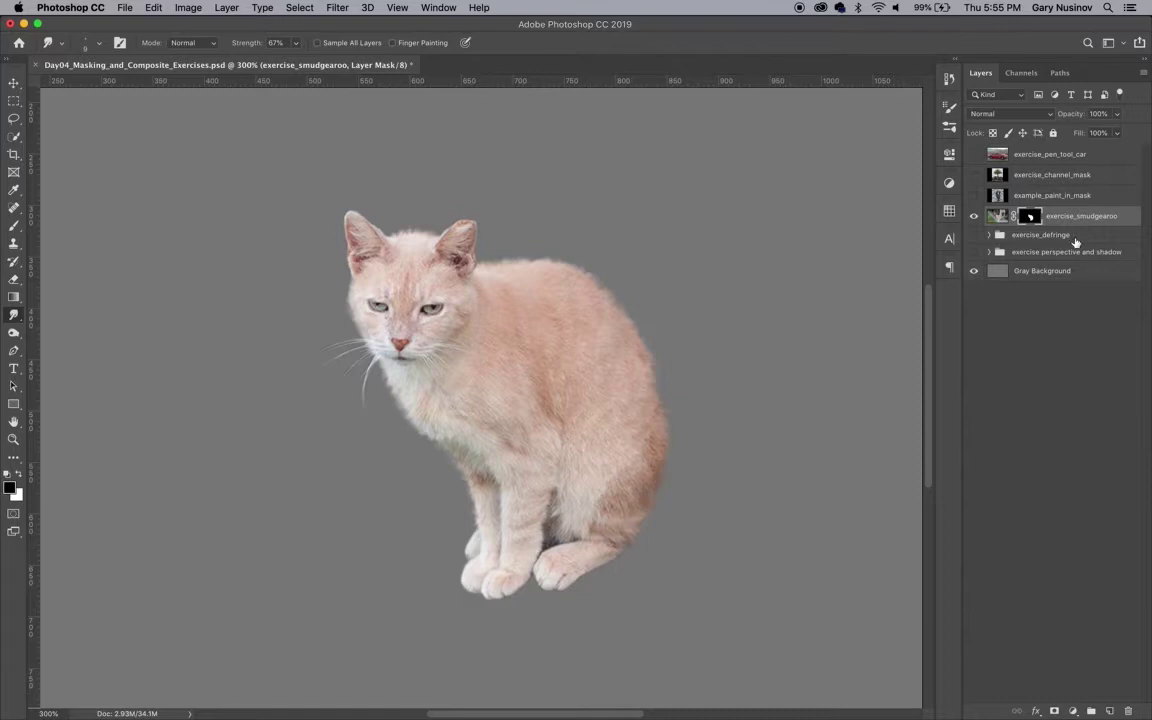
# Display the exercise_smudgearoo layer mask on its own to examine the smudged fur edges, and return to the masked image.
pyautogui.keyDown('alt'); pyautogui.click(1032, 219); pyautogui.keyUp('alt')
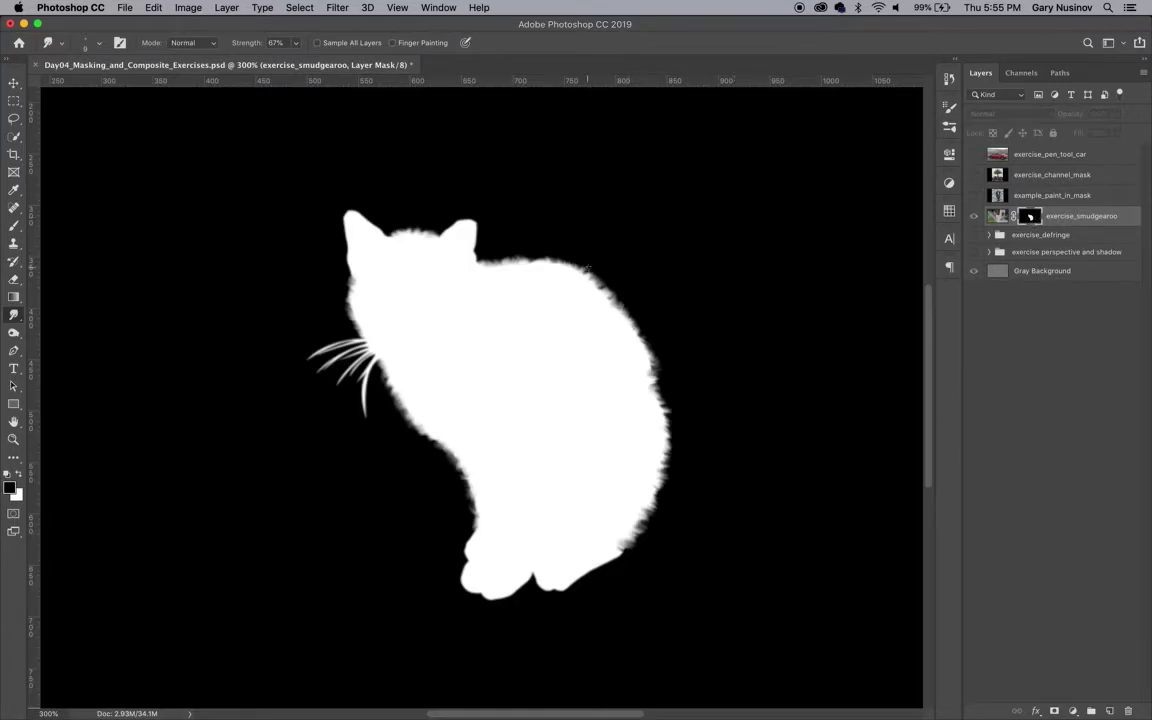
pyautogui.scroll(5, 588, 268)
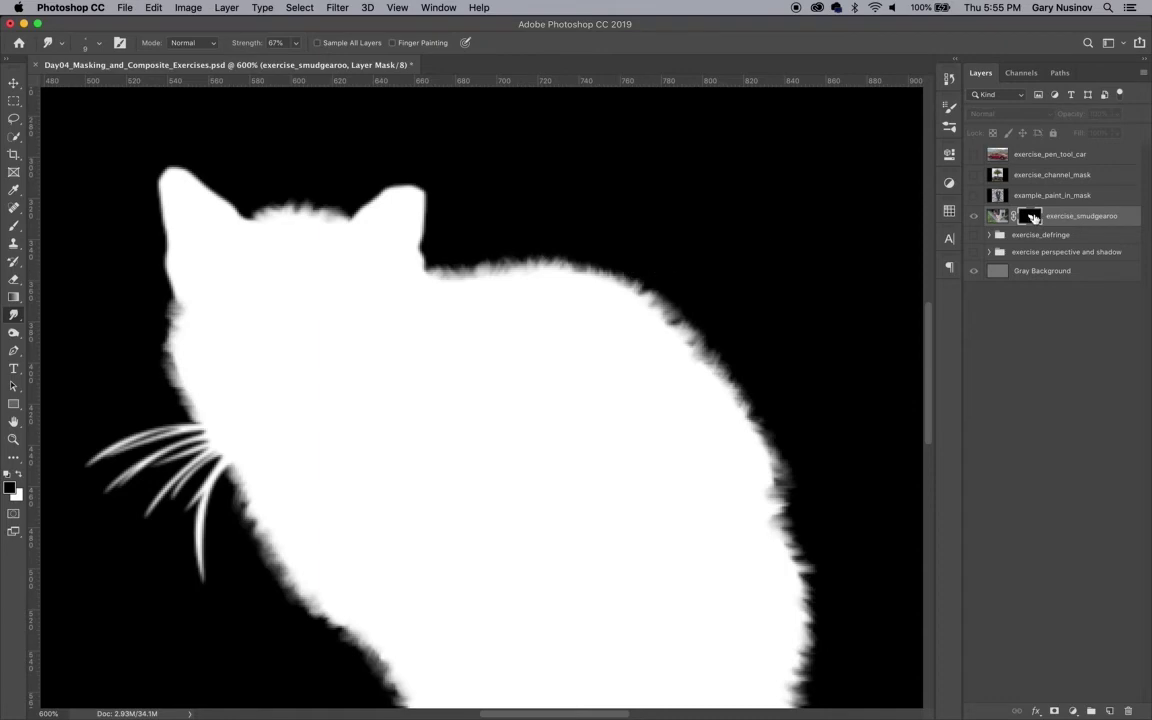
pyautogui.keyDown('alt'); pyautogui.click(1031, 217); pyautogui.keyUp('alt')
pyautogui.scroll(-4, 761, 313)
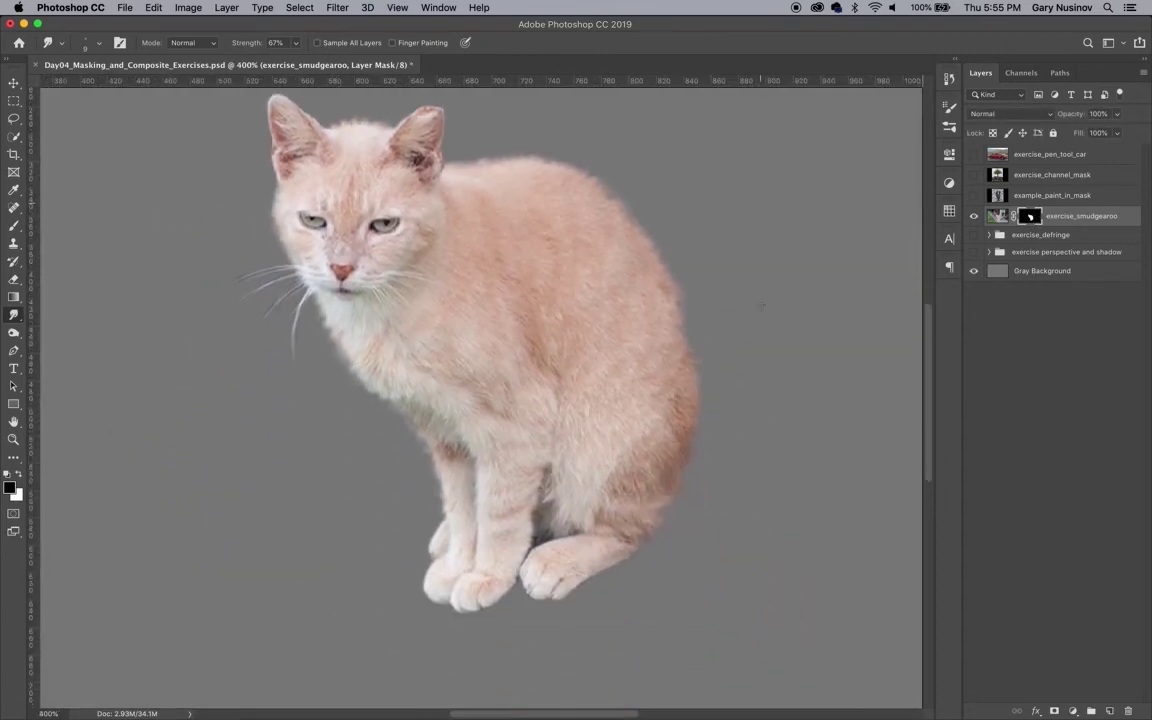